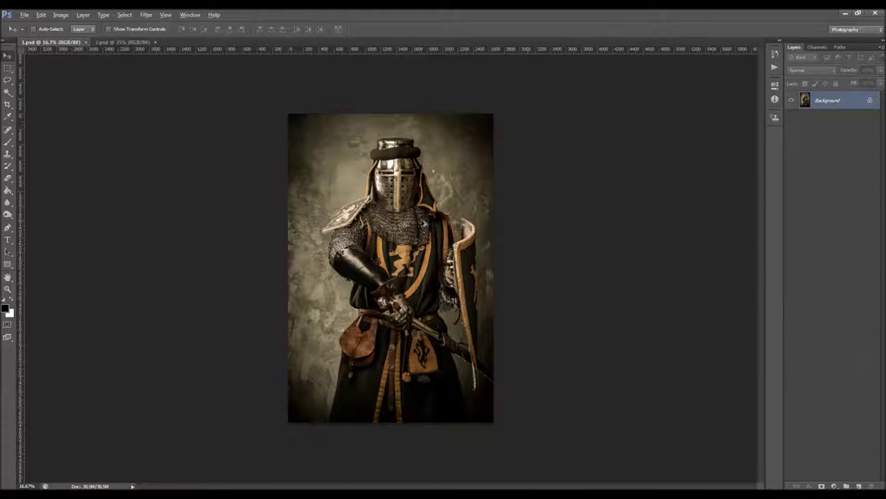
- Zoom into the original knight in 1.psd, view the painted 2.psd version, then minimize Photoshop
{"action": "scroll", "coordinate": [423, 224], "scroll_direction": "up", "scroll_amount": 1}
{"action": "key", "text": "alt"}
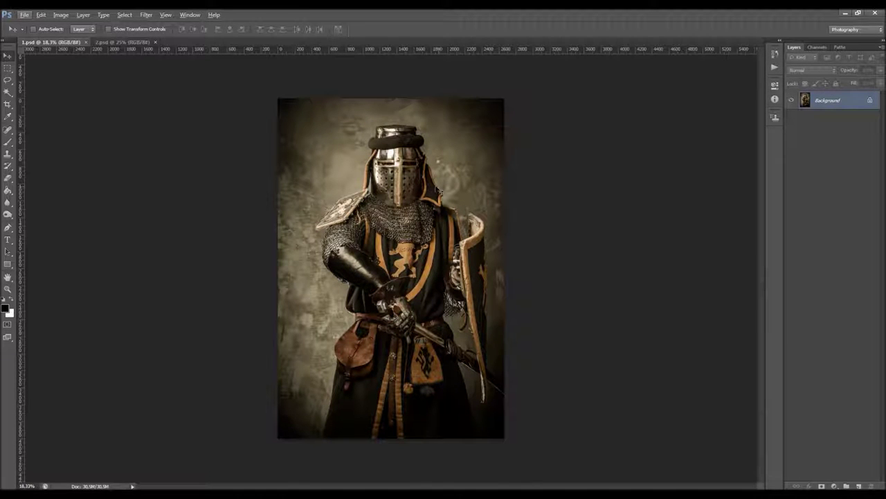
{"action": "scroll", "coordinate": [435, 196], "scroll_direction": "up", "scroll_amount": 1}
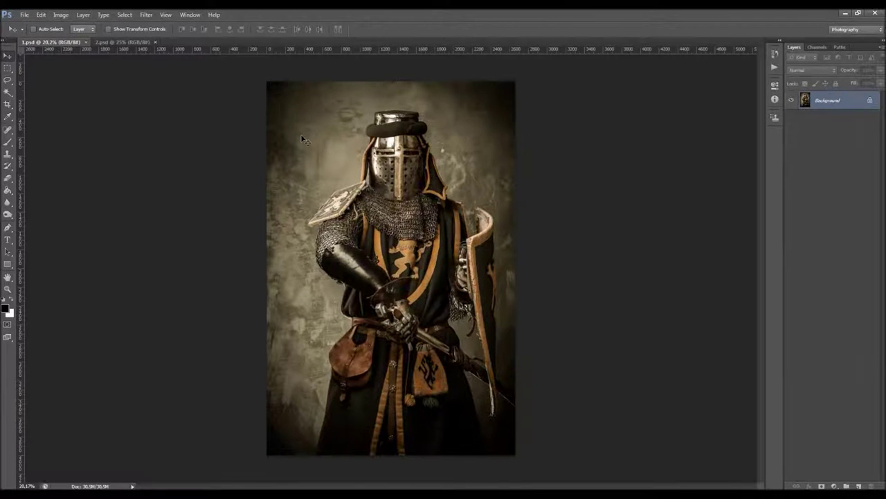
{"action": "left_click", "coordinate": [120, 43]}
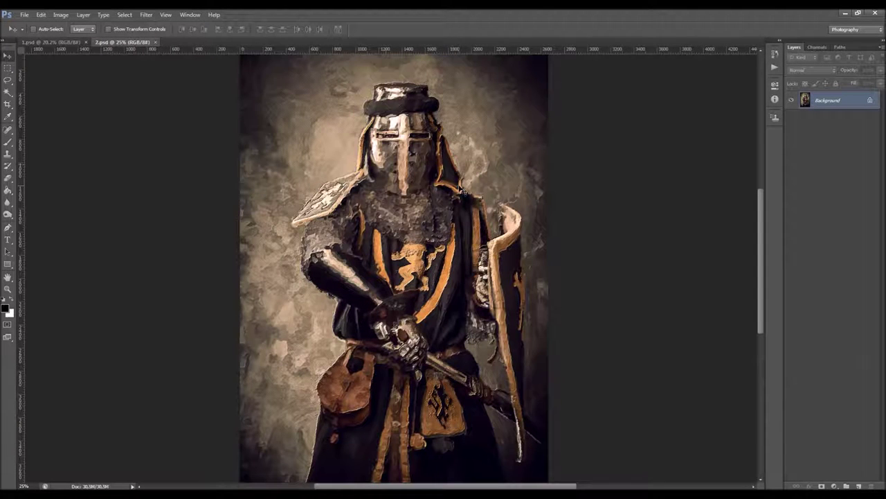
{"action": "scroll", "coordinate": [459, 188], "scroll_direction": "down", "scroll_amount": 1}
{"action": "scroll", "coordinate": [459, 188], "scroll_direction": "up", "scroll_amount": 1}
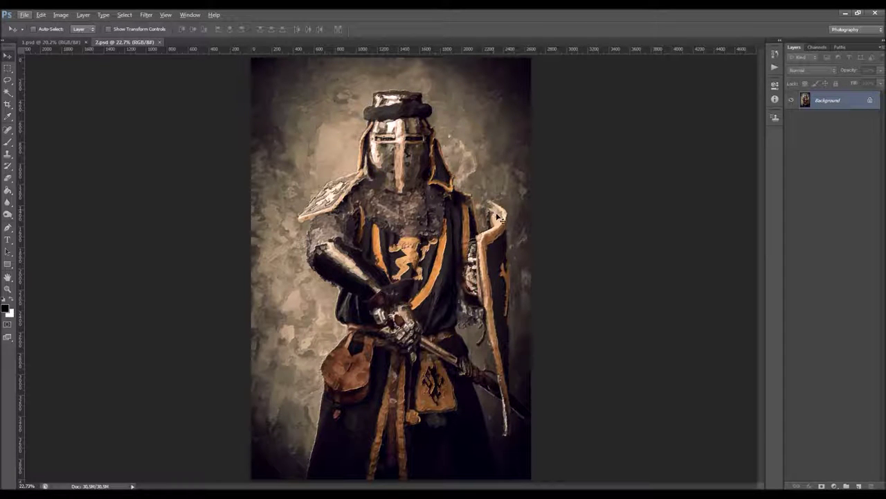
{"action": "left_click", "coordinate": [845, 13]}
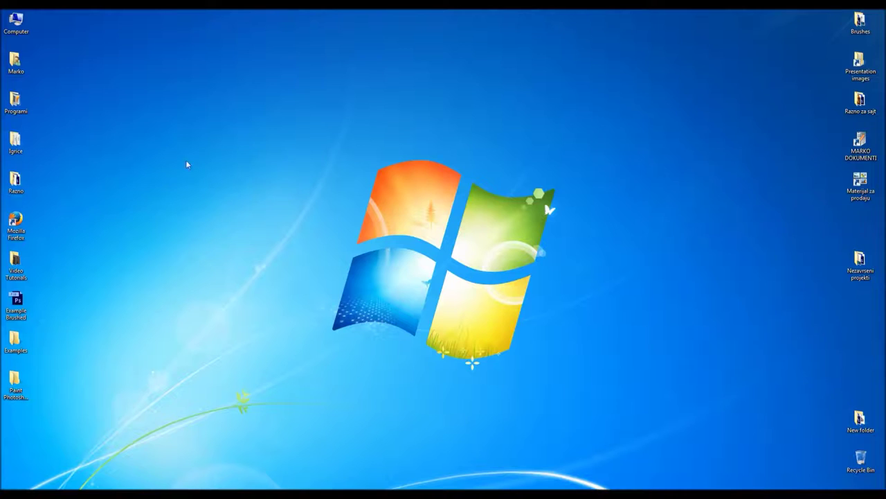
- Open the Examples folder's first photo and step through the woman, orange car and wolf examples
{"action": "double_click", "coordinate": [29, 340]}
{"action": "double_click", "coordinate": [305, 194]}
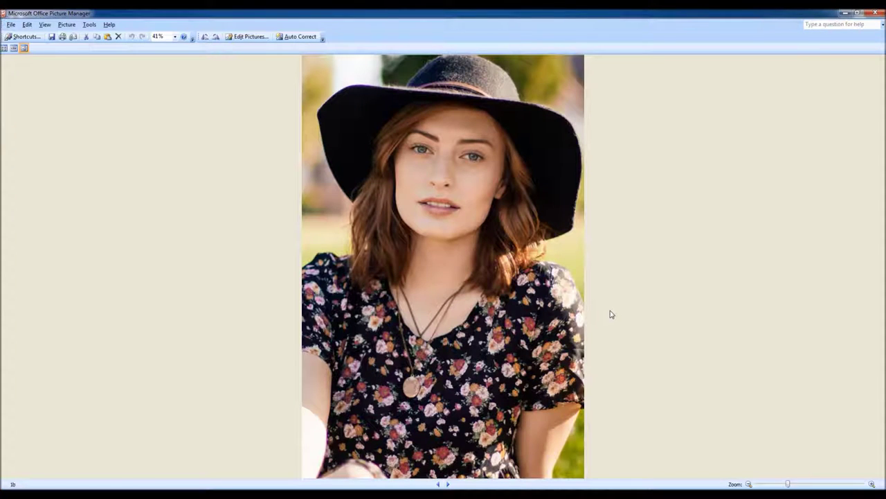
{"action": "key", "text": "Right"}
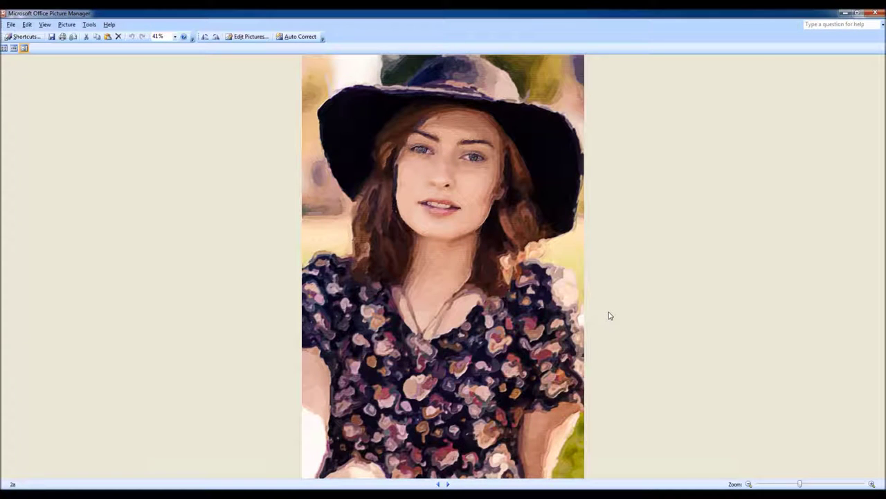
{"action": "key", "text": "Right"}
{"action": "key", "text": "Right"}
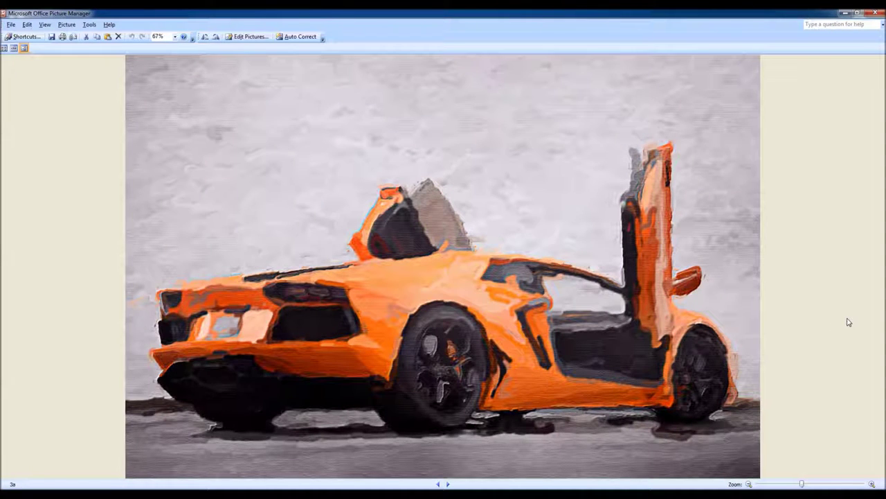
{"action": "key", "text": "Right"}
{"action": "key", "text": "Right"}
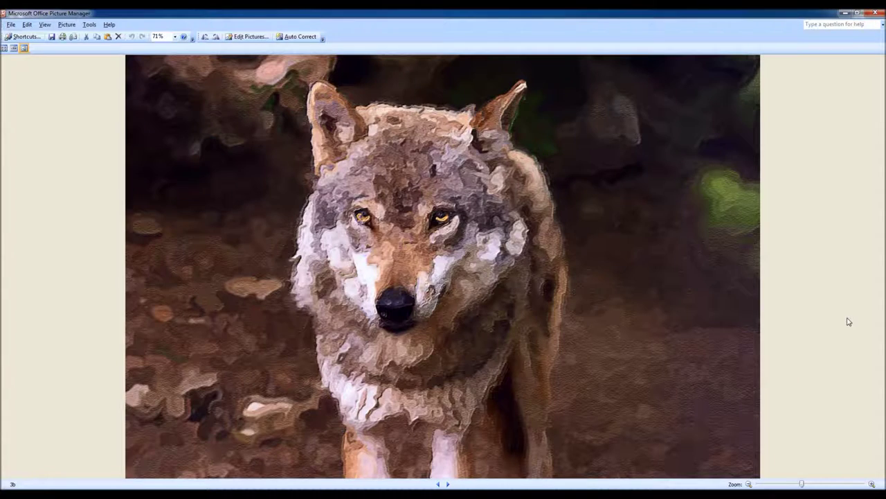
{"action": "key", "text": "Right"}
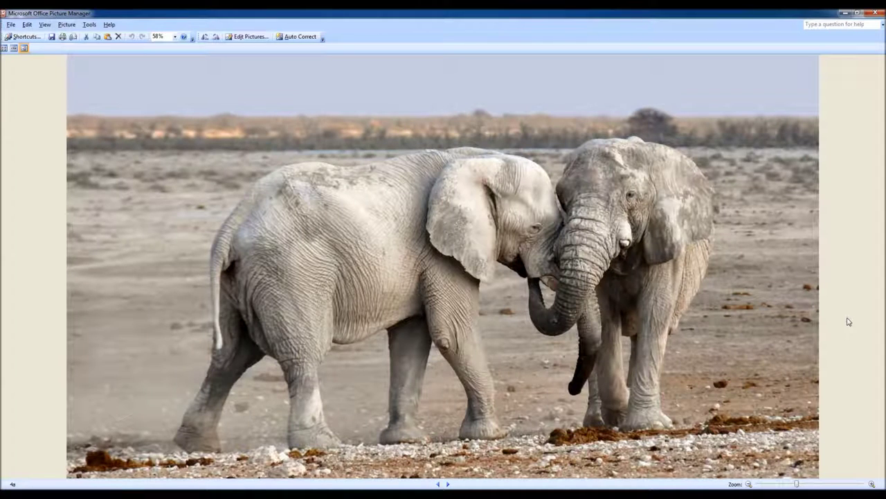
- View the painted elephants, couple and owl, then close Picture Manager and the Examples folder
{"action": "key", "text": "Right"}
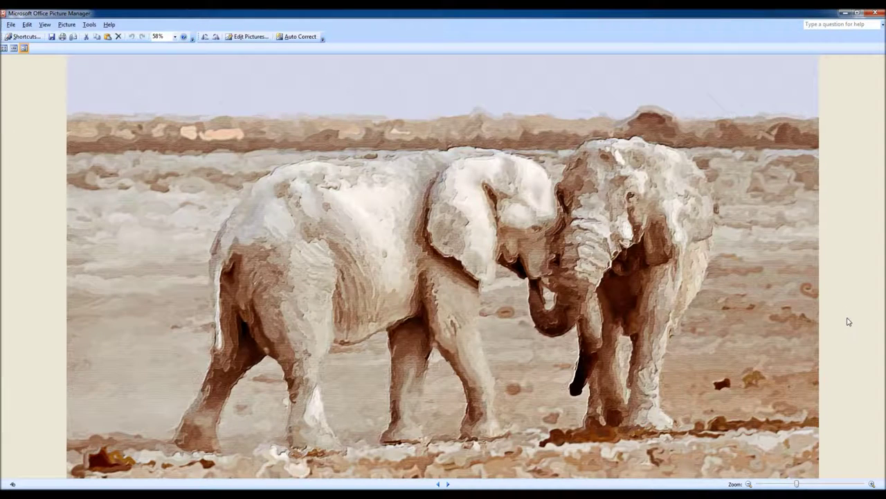
{"action": "key", "text": "Right"}
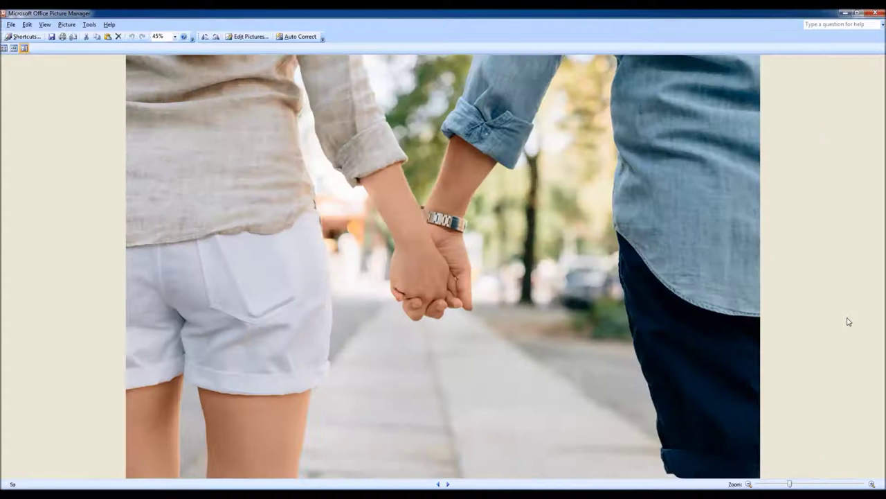
{"action": "key", "text": "Right"}
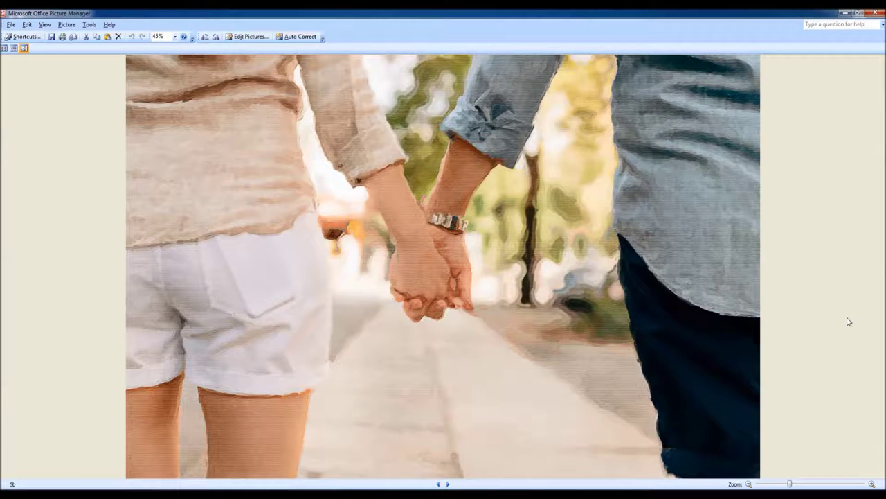
{"action": "key", "text": "Right"}
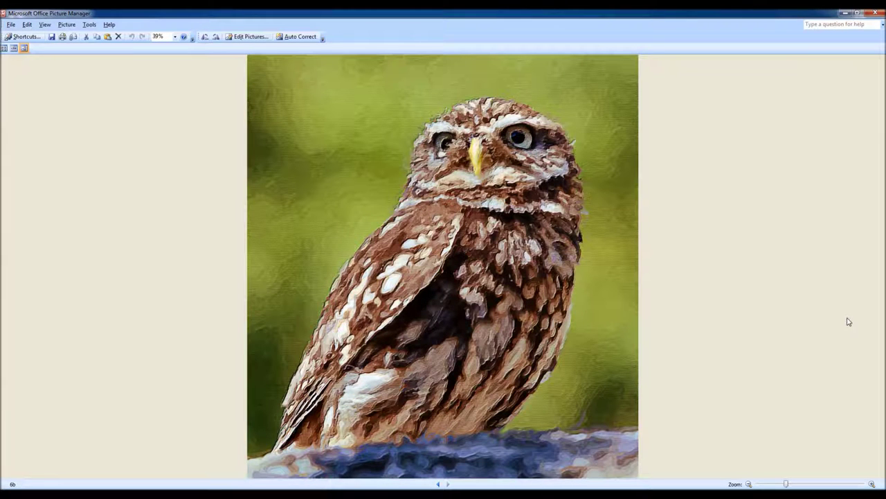
{"action": "left_click", "coordinate": [876, 12]}
{"action": "left_click", "coordinate": [466, 122]}
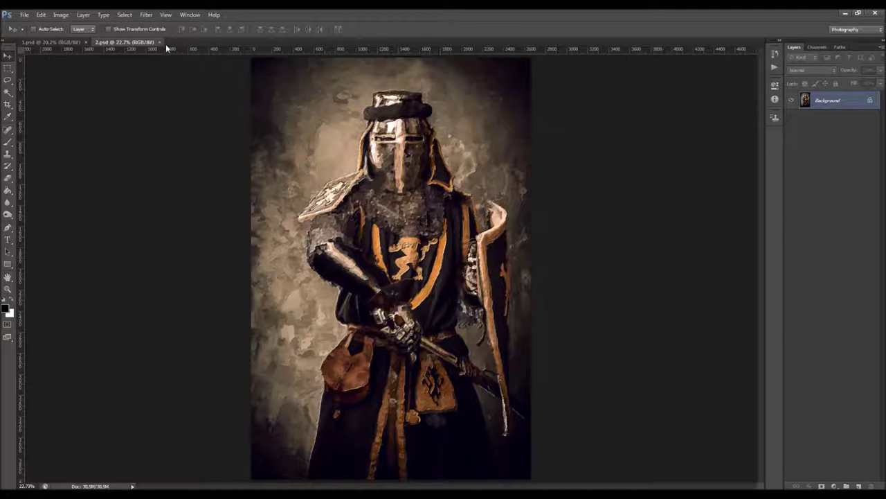
- Close 2.psd and unlock the knight's Background layer into Layer 0
{"action": "left_click", "coordinate": [159, 42]}
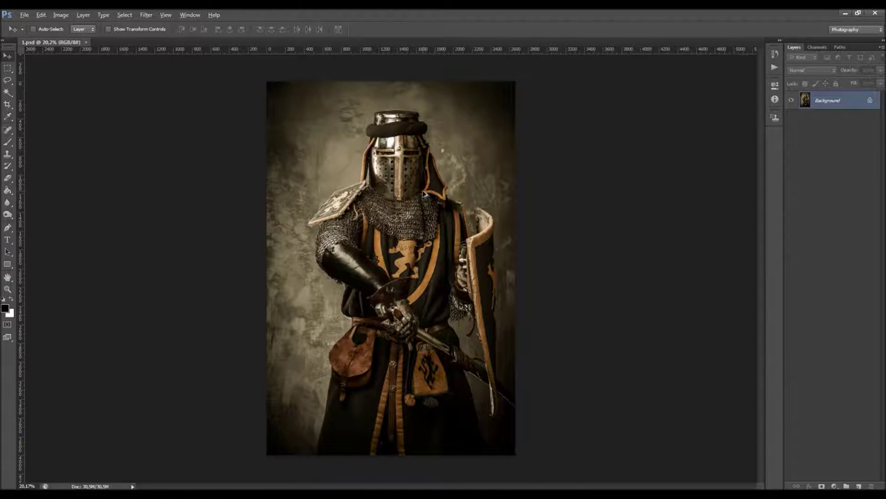
{"action": "scroll", "coordinate": [424, 193], "scroll_direction": "up", "scroll_amount": 2}
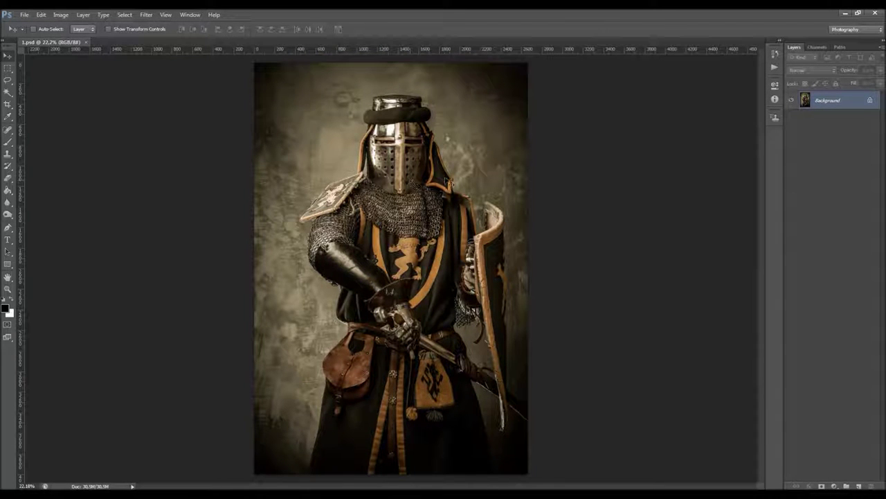
{"action": "double_click", "coordinate": [858, 102]}
{"action": "key", "text": "Return"}
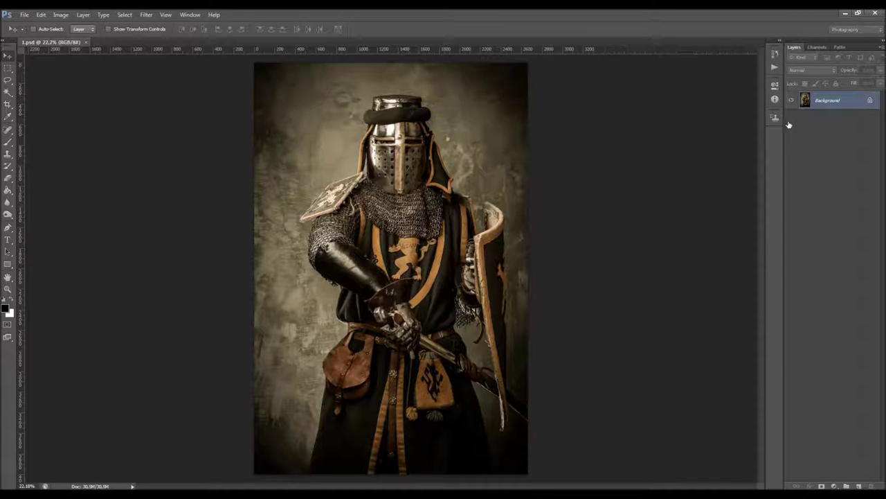
- Convert Layer 0 back into a locked Background with Layer > New > Background from Layer
{"action": "left_click", "coordinate": [83, 14]}
{"action": "left_click", "coordinate": [83, 14]}
{"action": "left_click", "coordinate": [83, 14]}
{"action": "mouse_move", "coordinate": [88, 24]}
{"action": "left_click", "coordinate": [232, 36]}
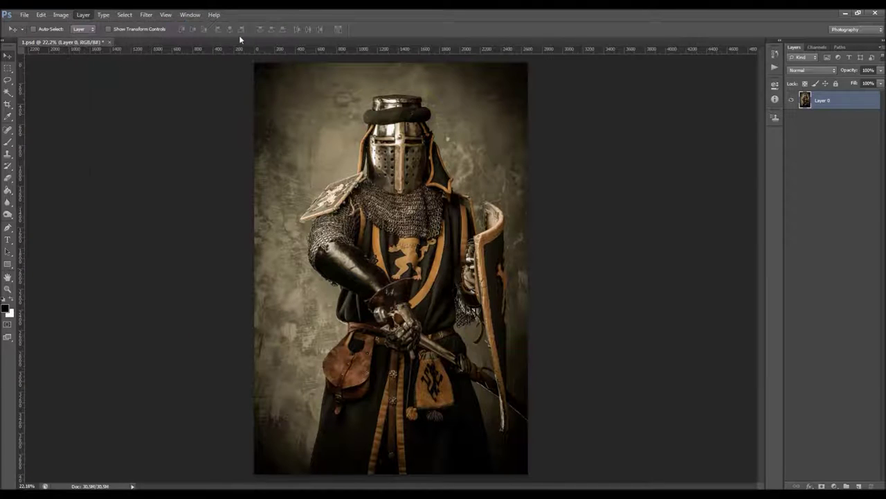
- Review the Layers panel's Panel Options and confirm them with OK
{"action": "left_click", "coordinate": [881, 50]}
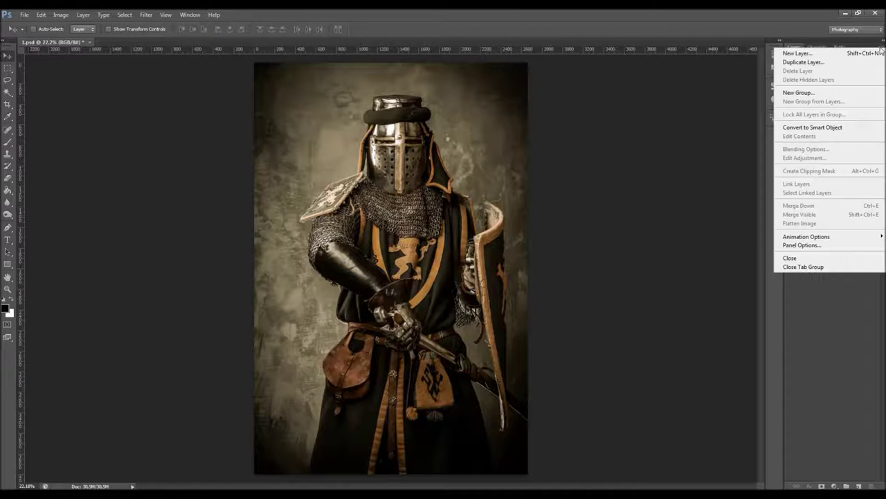
{"action": "left_click", "coordinate": [803, 243]}
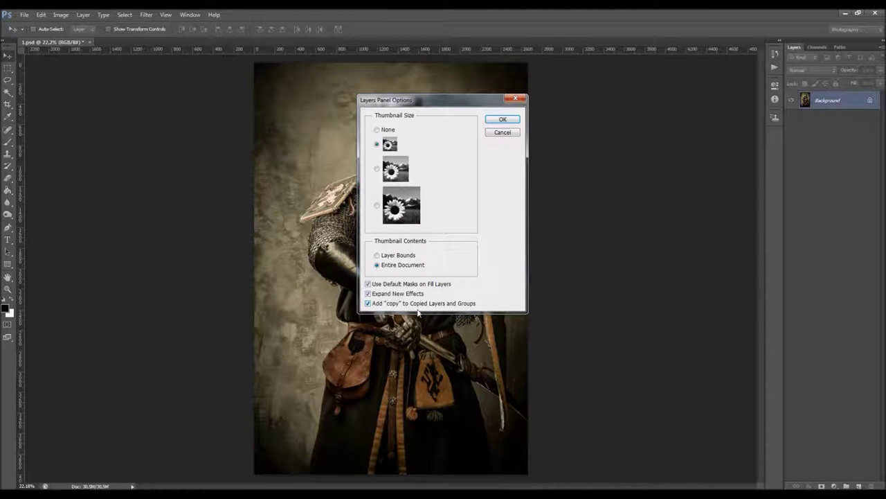
{"action": "left_click", "coordinate": [510, 120]}
{"action": "left_click", "coordinate": [61, 15]}
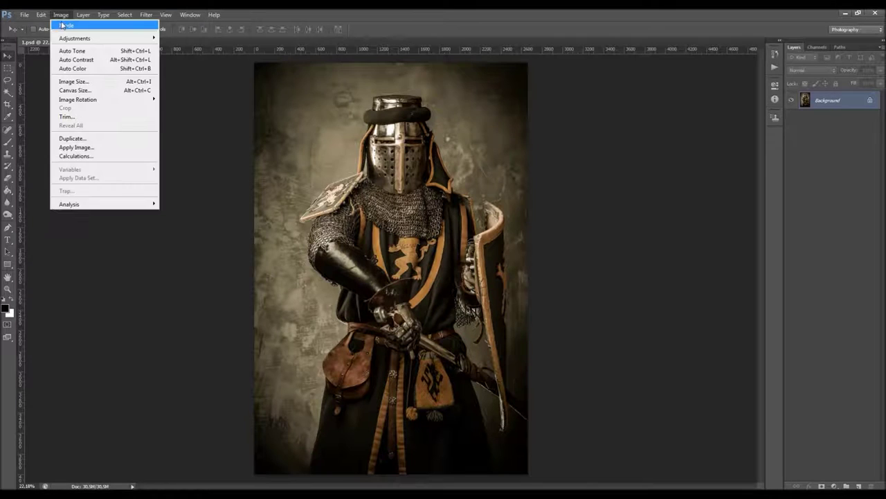
{"action": "mouse_move", "coordinate": [72, 26]}
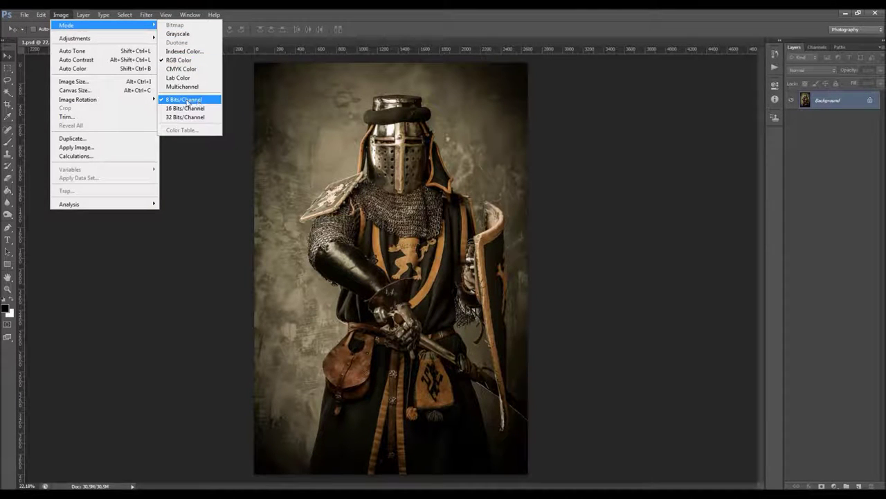
{"action": "left_click", "coordinate": [113, 82]}
{"action": "left_click_drag", "start_coordinate": [570, 189], "coordinate": [596, 191]}
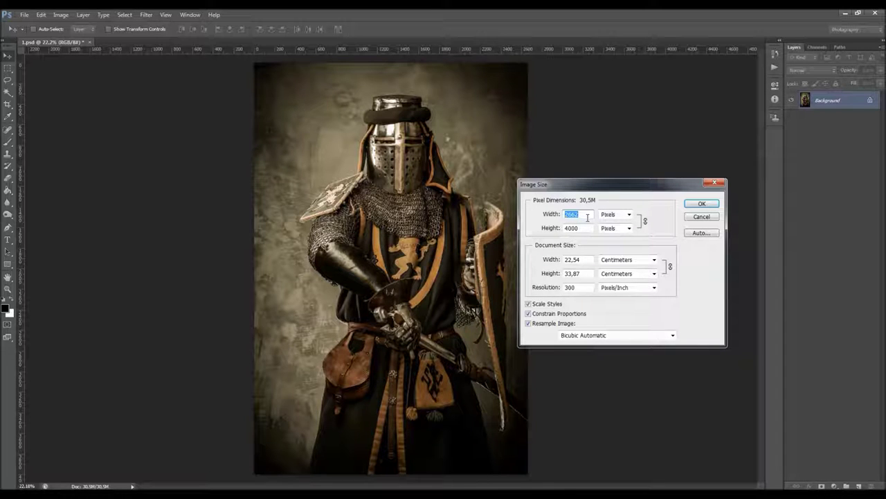
{"action": "key", "text": "Tab"}
{"action": "left_click", "coordinate": [583, 228]}
{"action": "double_click", "coordinate": [583, 228]}
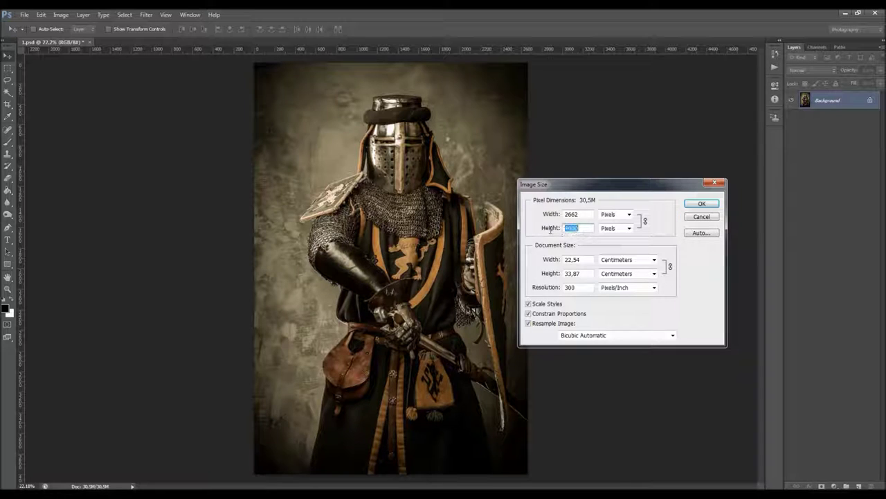
{"action": "left_click", "coordinate": [579, 229]}
{"action": "double_click", "coordinate": [579, 229]}
{"action": "double_click", "coordinate": [576, 213]}
{"action": "left_click_drag", "start_coordinate": [579, 229], "coordinate": [567, 230]}
{"action": "double_click", "coordinate": [567, 229]}
{"action": "double_click", "coordinate": [570, 287]}
{"action": "left_click", "coordinate": [702, 204]}
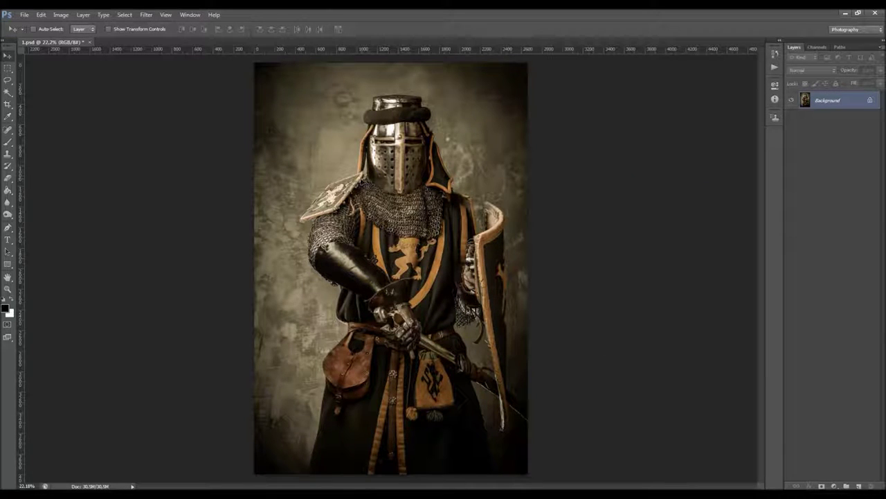
- Load the Paint action set into the Actions panel and inspect its Textures and Adjustments actions
{"action": "left_click", "coordinate": [189, 14]}
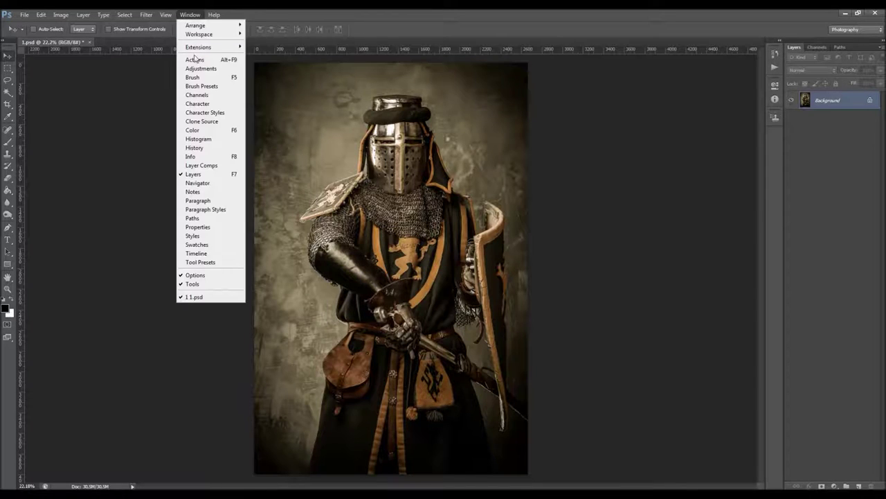
{"action": "left_click", "coordinate": [195, 60]}
{"action": "left_click", "coordinate": [755, 47]}
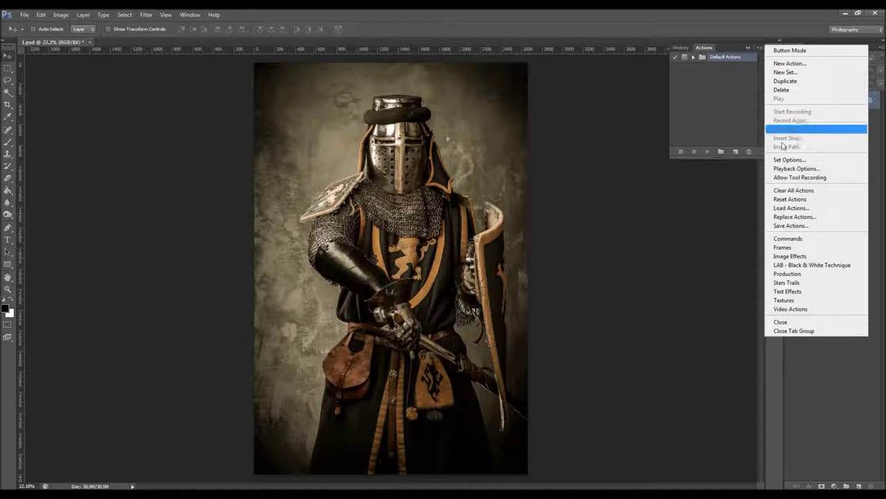
{"action": "left_click", "coordinate": [791, 208]}
{"action": "left_click", "coordinate": [587, 182]}
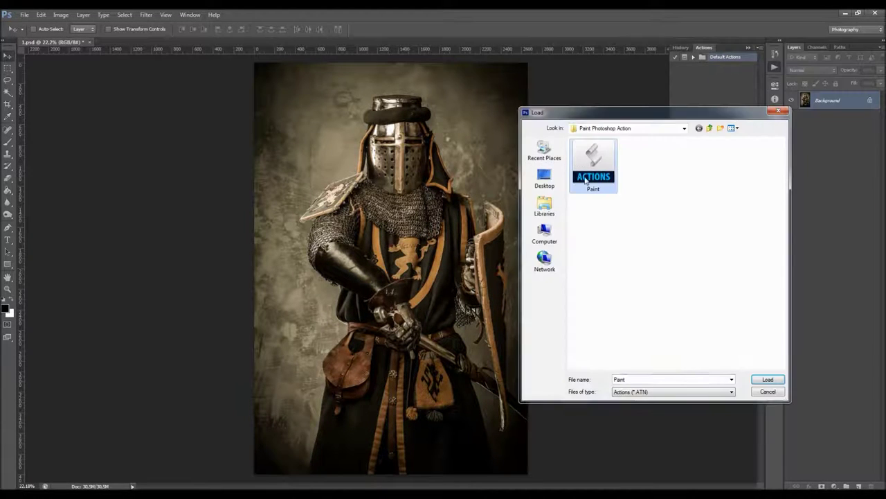
{"action": "left_click", "coordinate": [767, 379]}
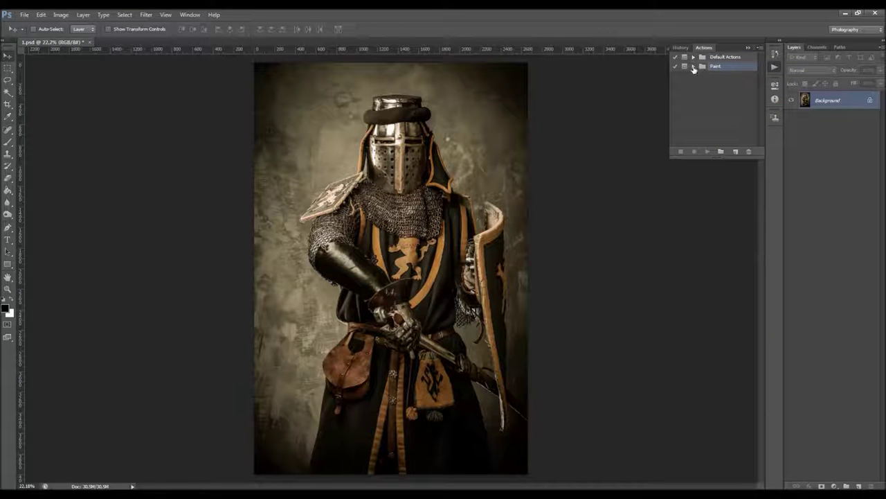
{"action": "left_click", "coordinate": [693, 67]}
{"action": "left_click", "coordinate": [721, 85]}
{"action": "left_click", "coordinate": [724, 95]}
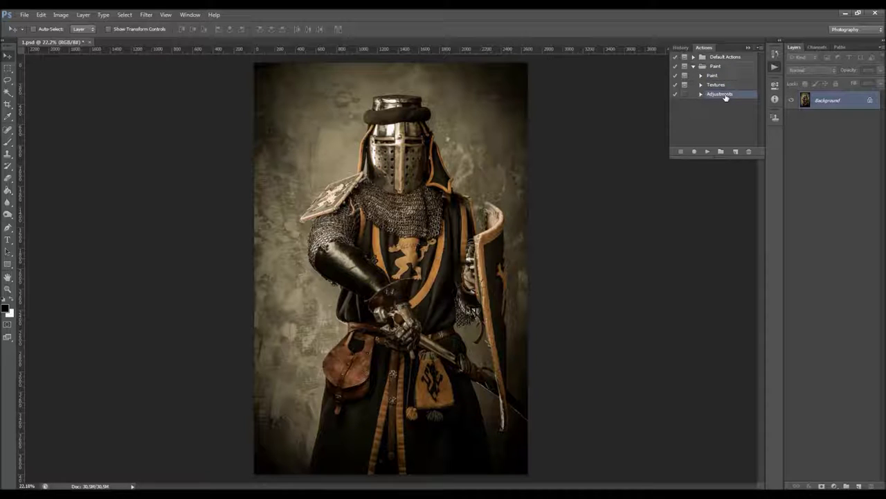
- Load the Paint_Brushes brush set into the Brush Presets panel
{"action": "left_click", "coordinate": [190, 14]}
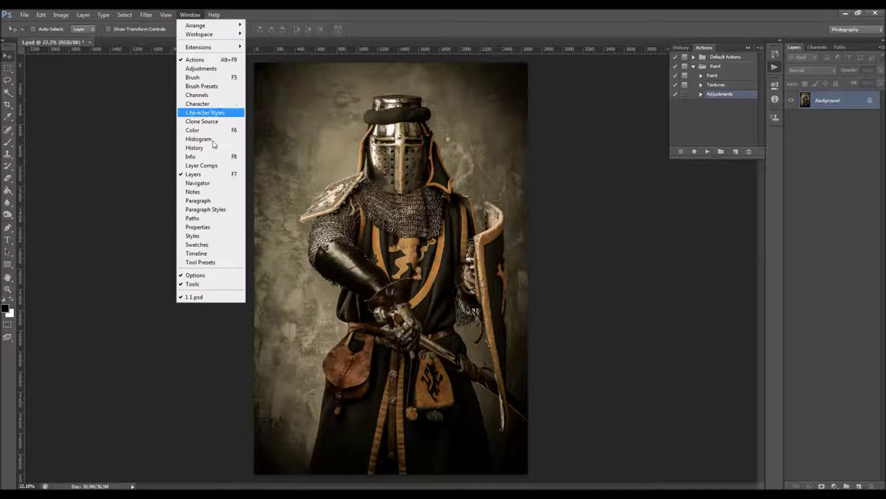
{"action": "left_click", "coordinate": [205, 86]}
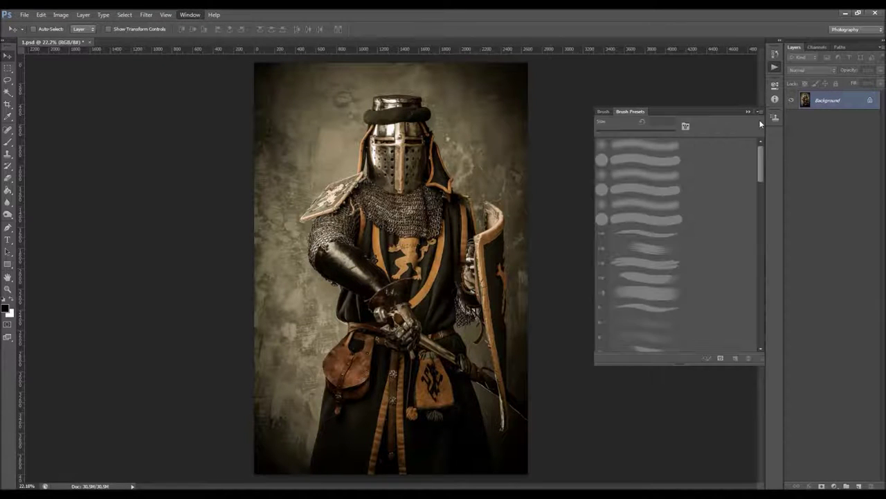
{"action": "left_click", "coordinate": [759, 112]}
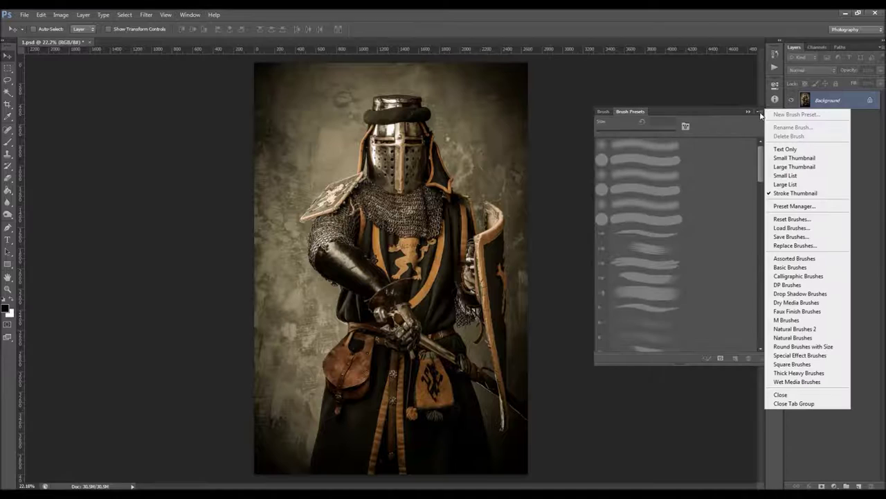
{"action": "left_click", "coordinate": [790, 229]}
{"action": "left_click", "coordinate": [588, 179]}
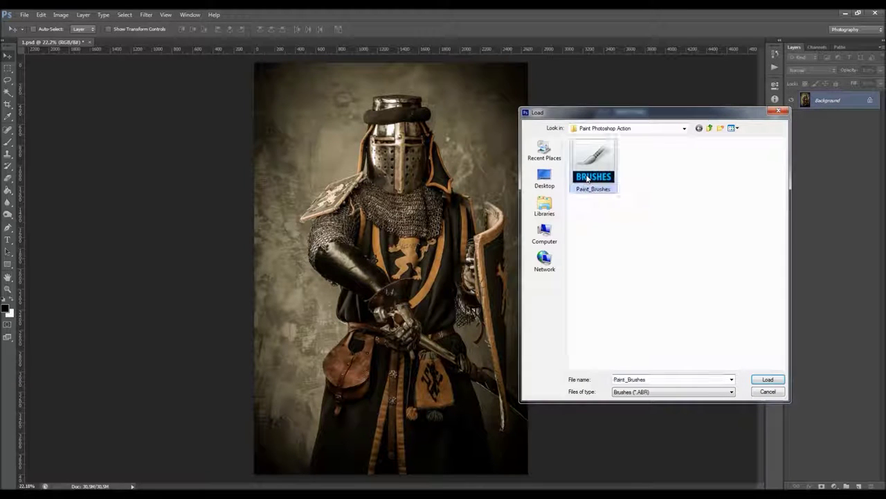
{"action": "left_click", "coordinate": [767, 380]}
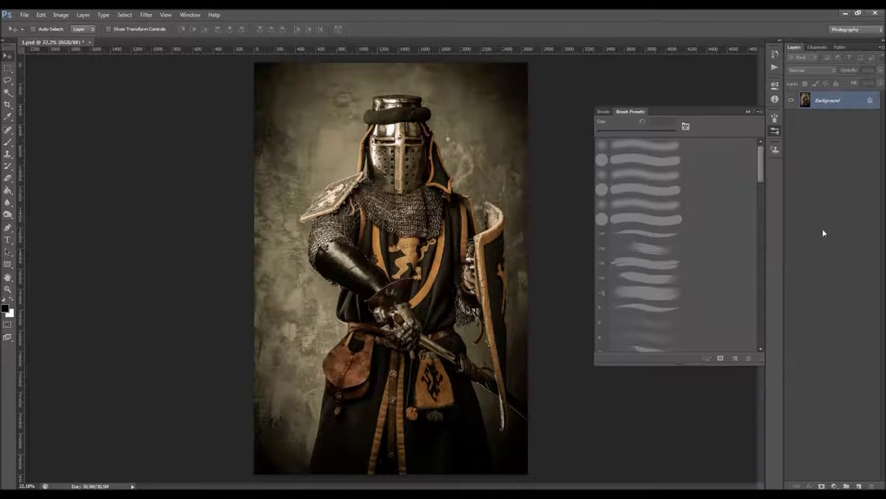
- Set the Brush tool size to 600 px
{"action": "left_click", "coordinate": [748, 111]}
{"action": "key", "text": "b"}
{"action": "right_click", "coordinate": [481, 277]}
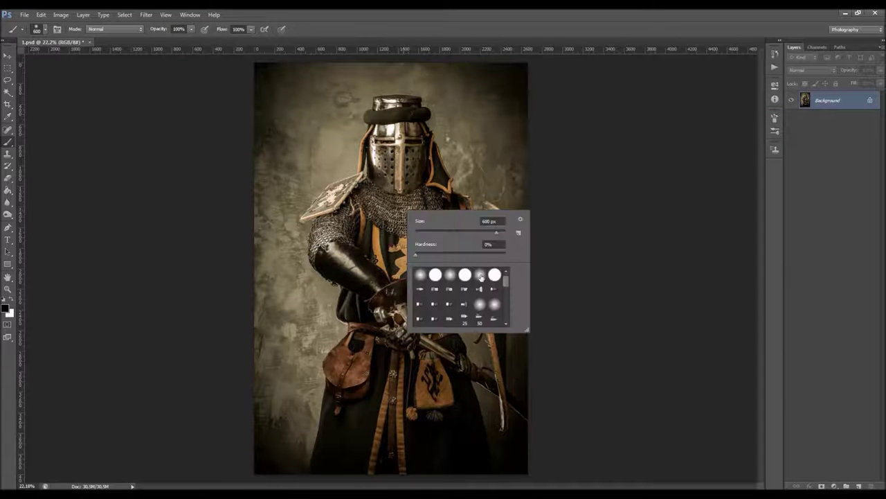
{"action": "left_click_drag", "start_coordinate": [507, 284], "coordinate": [509, 324]}
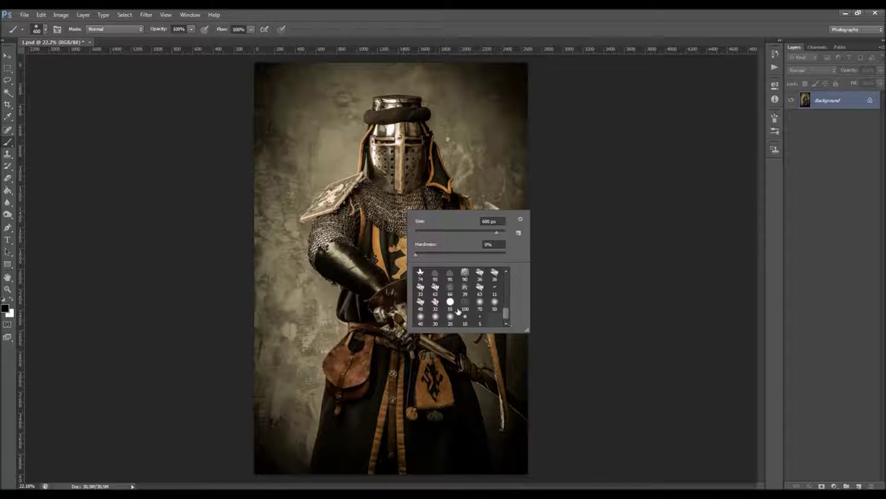
{"action": "key", "text": "Escape"}
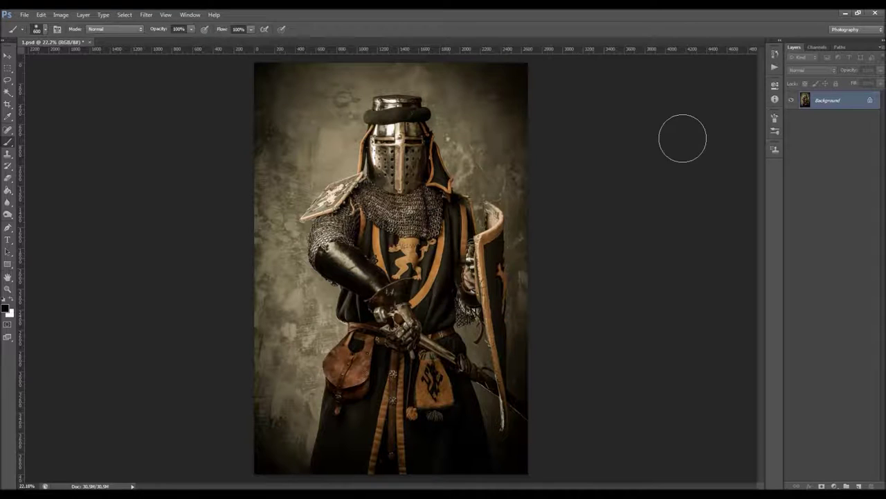
- Select the Paint action and play it
{"action": "left_click", "coordinate": [775, 66]}
{"action": "left_click", "coordinate": [717, 76]}
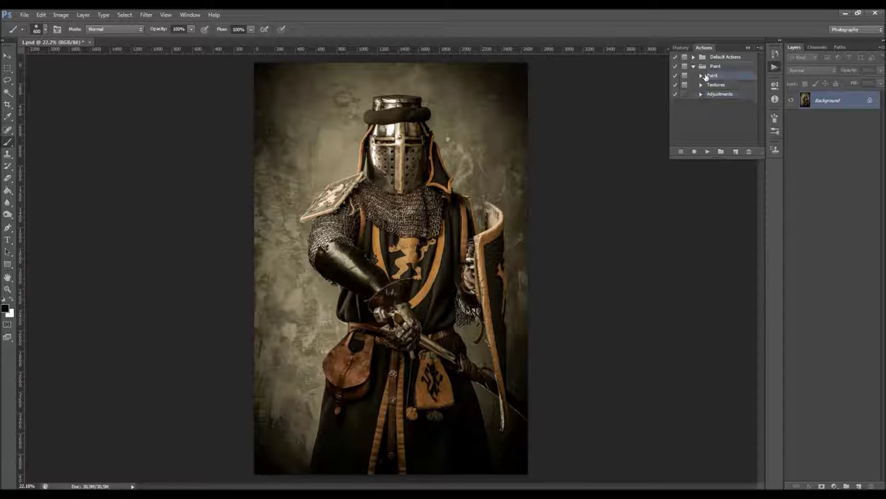
{"action": "left_click", "coordinate": [706, 151]}
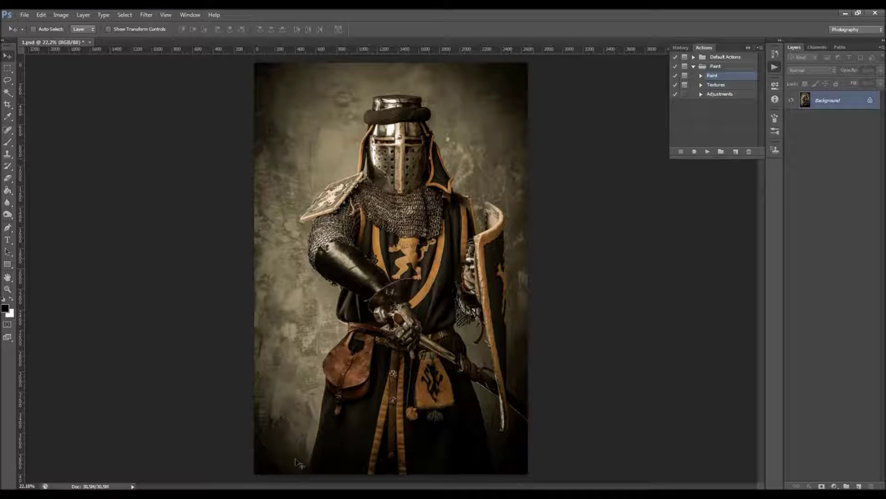
{"action": "left_click", "coordinate": [707, 151]}
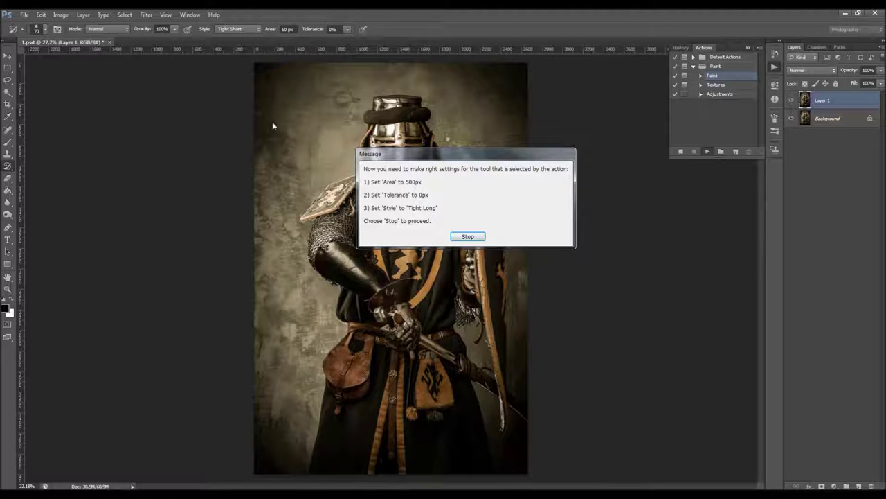
- At the action's stop, set the Tight Long stroke style and Area 500 px, then resume it to finish
{"action": "left_click", "coordinate": [468, 237]}
{"action": "left_click", "coordinate": [237, 29]}
{"action": "left_click", "coordinate": [238, 51]}
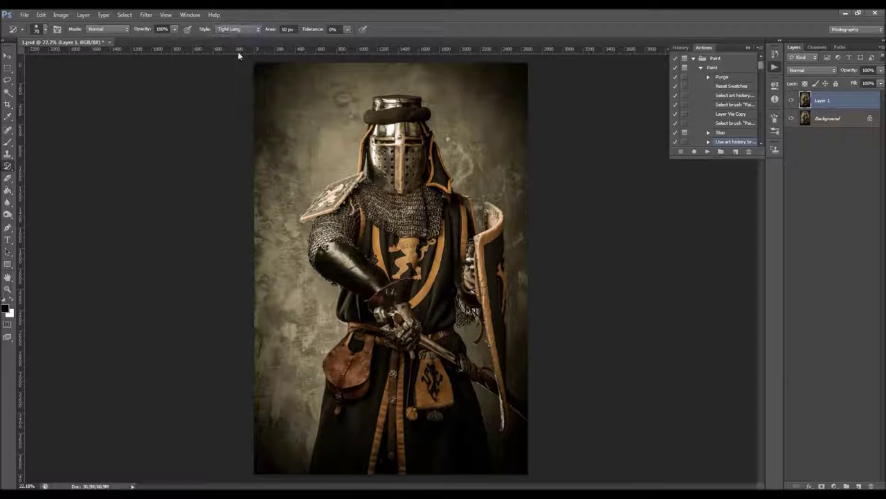
{"action": "left_click", "coordinate": [278, 31]}
{"action": "type", "text": "499"}
{"action": "key", "text": "Return"}
{"action": "left_click_drag", "start_coordinate": [270, 33], "coordinate": [295, 39]}
{"action": "key", "text": "v"}
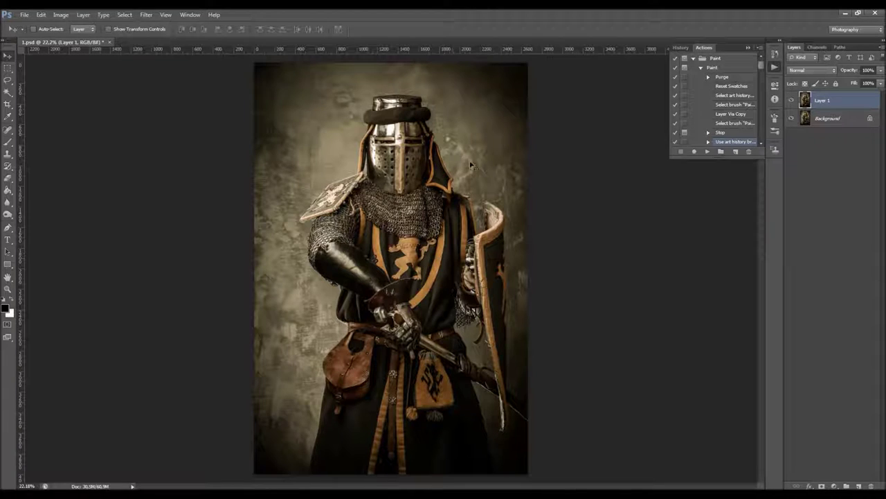
{"action": "left_click", "coordinate": [708, 152]}
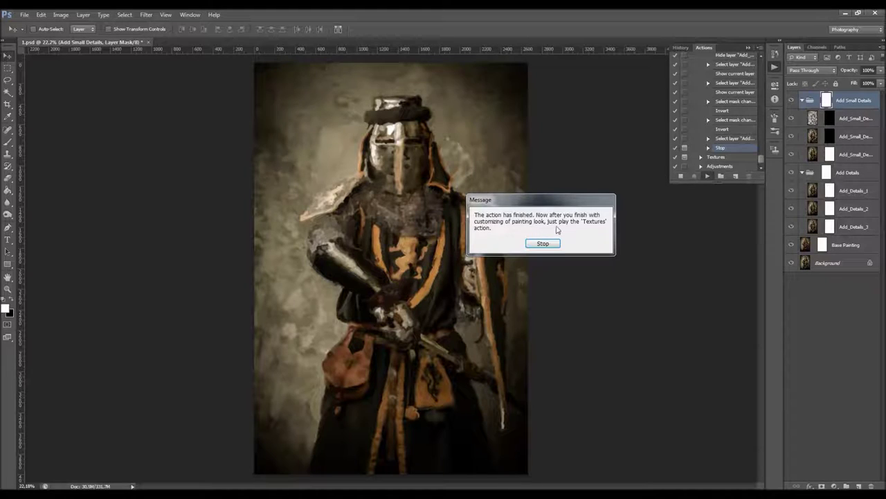
{"action": "left_click", "coordinate": [543, 242]}
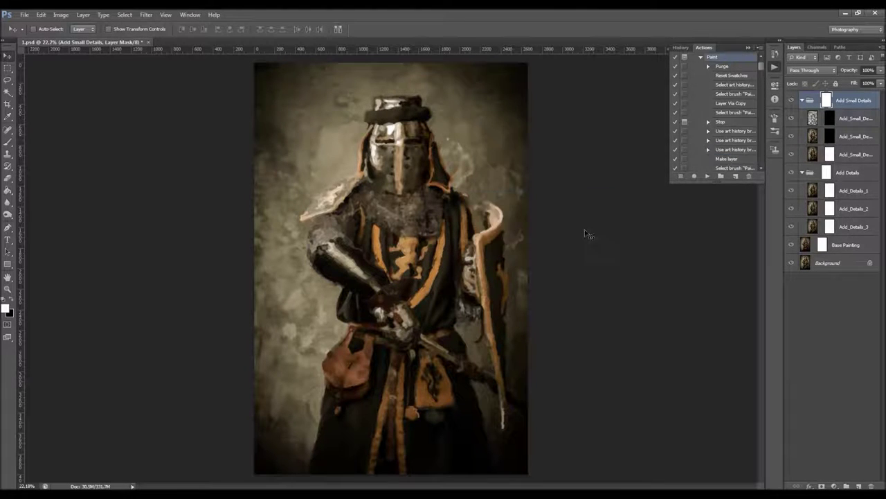
- Collapse the layer groups and toggle the Add Details group and Base Painting layer to compare
{"action": "scroll", "coordinate": [717, 68], "scroll_direction": "up", "scroll_amount": 1}
{"action": "left_click", "coordinate": [701, 75]}
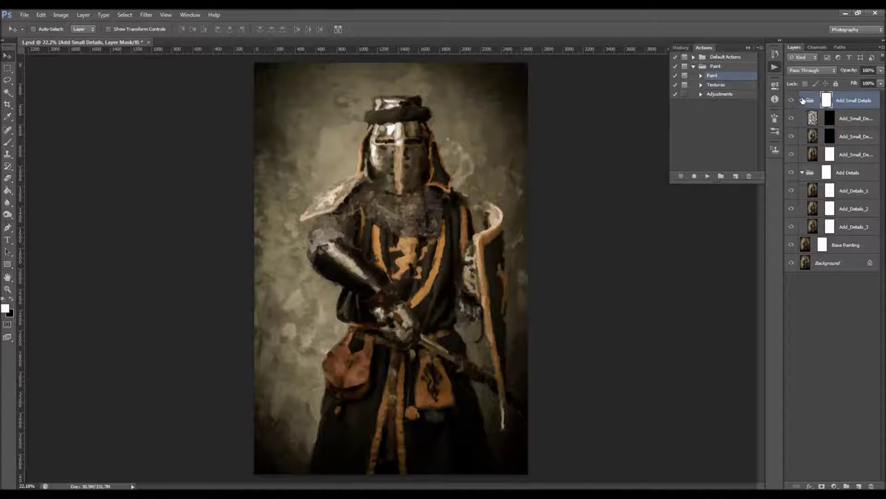
{"action": "left_click", "coordinate": [801, 100]}
{"action": "left_click", "coordinate": [802, 117]}
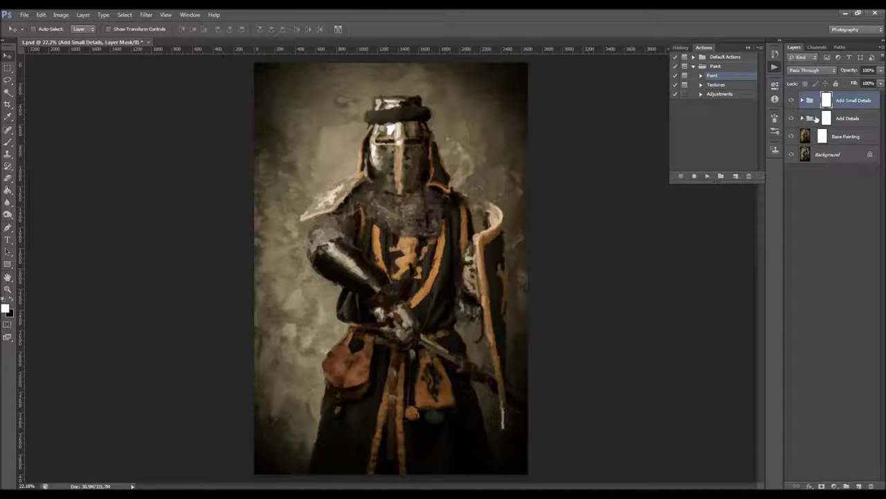
{"action": "left_click", "coordinate": [792, 117]}
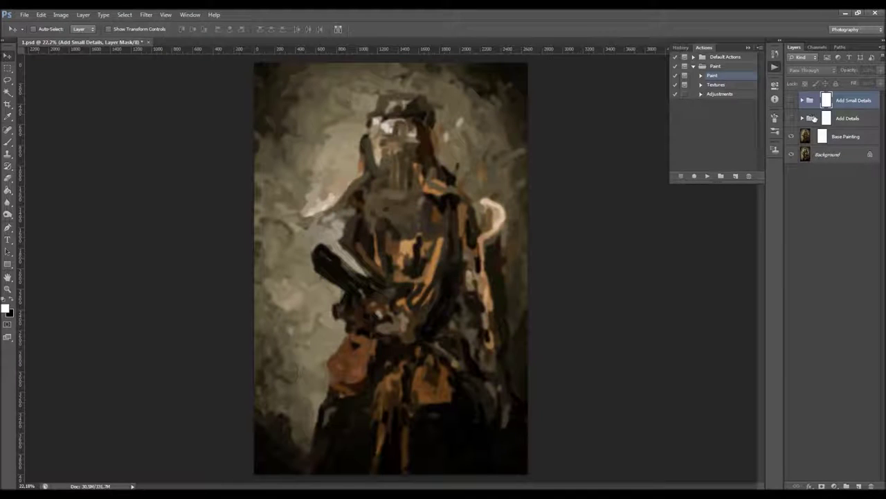
{"action": "left_click", "coordinate": [859, 136]}
{"action": "left_click", "coordinate": [792, 136]}
{"action": "left_click", "coordinate": [792, 136]}
{"action": "left_click", "coordinate": [792, 136]}
{"action": "left_click", "coordinate": [792, 135]}
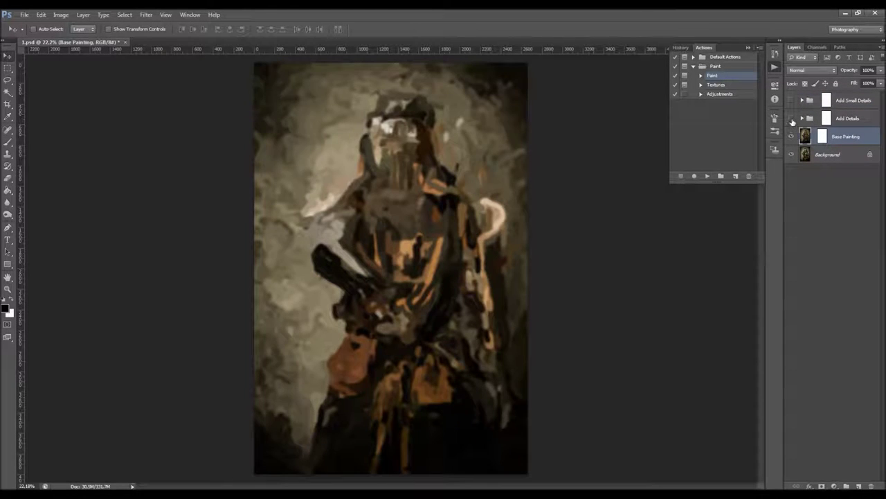
{"action": "left_click", "coordinate": [792, 119]}
- Expand Add Details and hide then reshow Add_Details_1, 2 and 3 to compare detail
{"action": "left_click", "coordinate": [802, 119]}
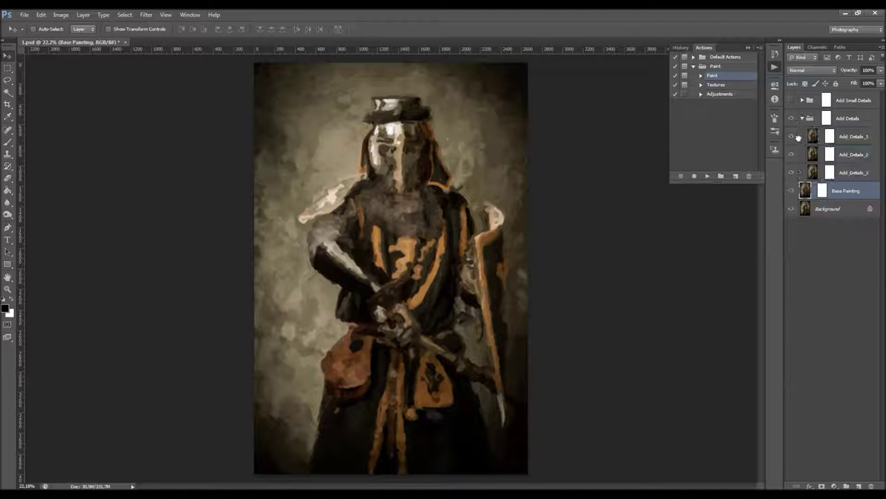
{"action": "left_click", "coordinate": [801, 137]}
{"action": "left_click", "coordinate": [793, 137]}
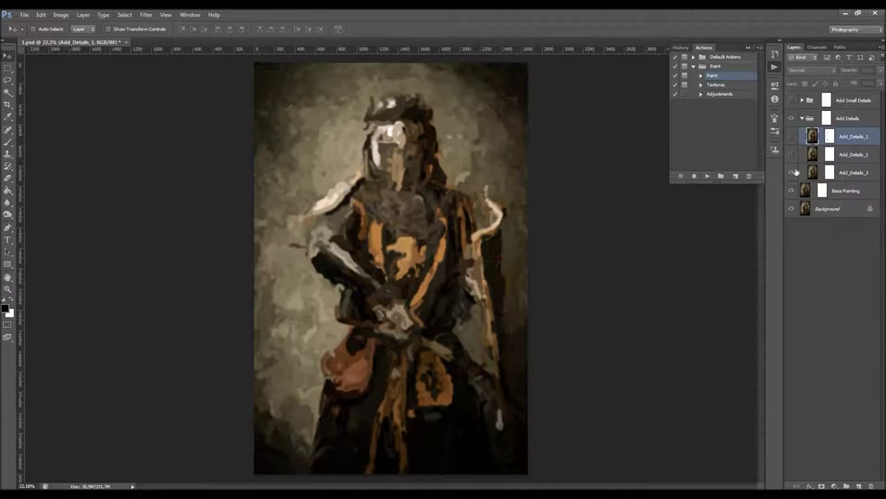
{"action": "left_click", "coordinate": [793, 171]}
{"action": "scroll", "coordinate": [404, 194], "scroll_direction": "up", "scroll_amount": 2}
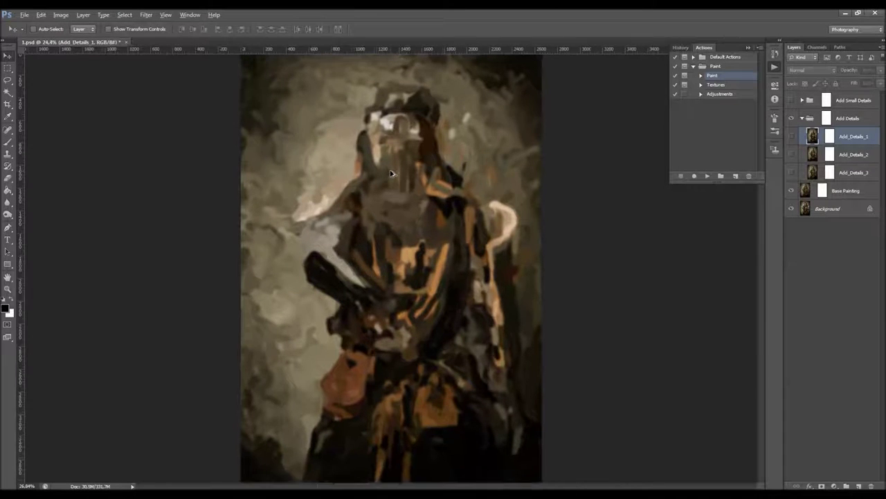
{"action": "left_click", "coordinate": [792, 171]}
{"action": "left_click", "coordinate": [791, 154]}
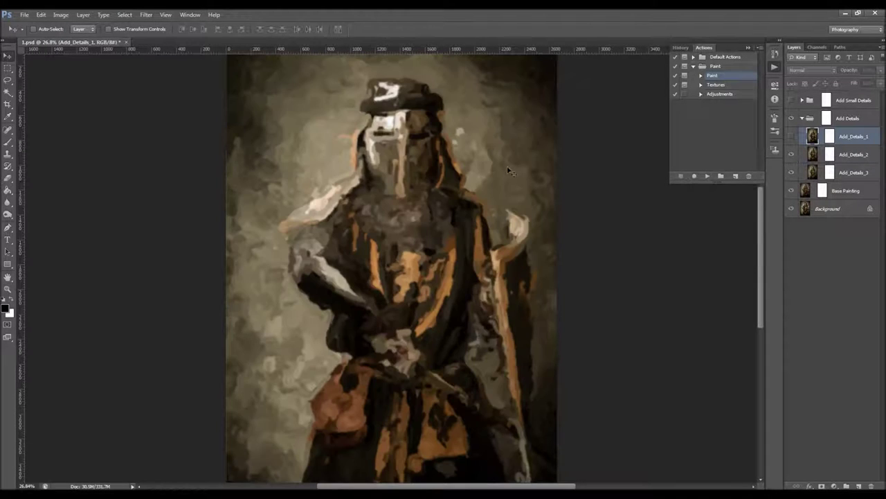
{"action": "left_click", "coordinate": [792, 136]}
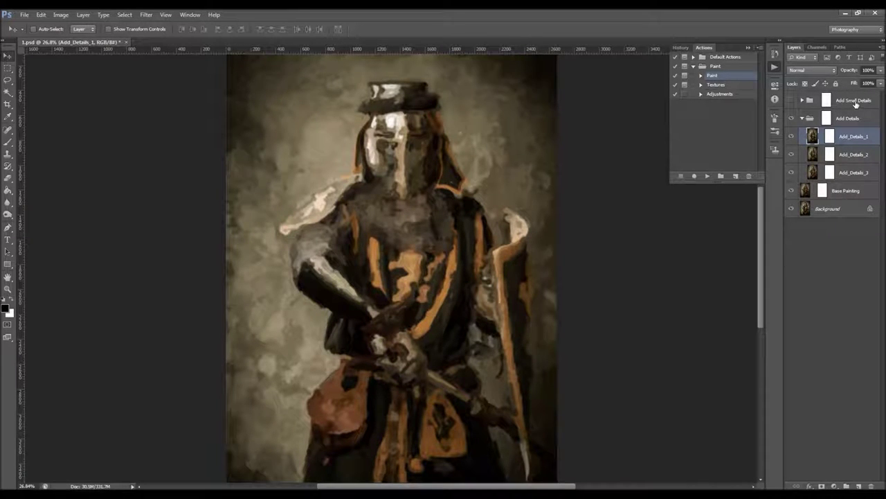
- Show and expand the Add Small Details group, toggling Add_Small_Details_3 on and off to compare
{"action": "left_click", "coordinate": [856, 102]}
{"action": "left_click", "coordinate": [792, 100]}
{"action": "left_click", "coordinate": [801, 100]}
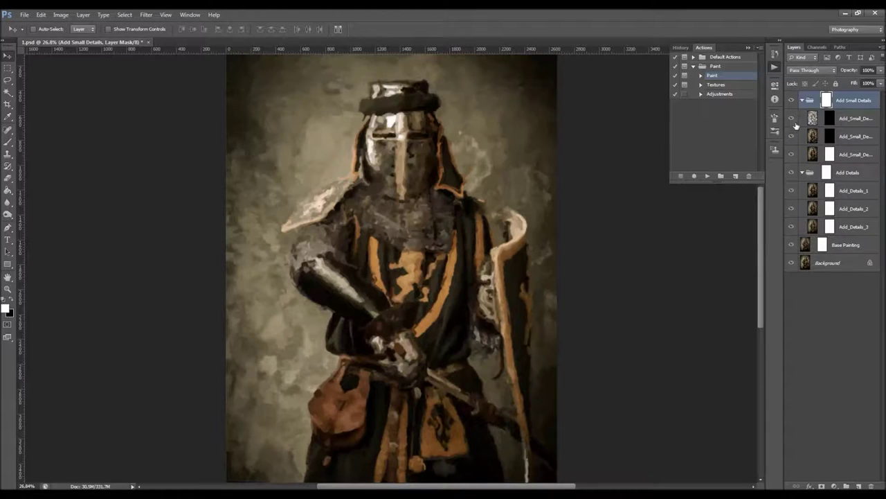
{"action": "left_click", "coordinate": [857, 158]}
{"action": "left_click", "coordinate": [791, 156]}
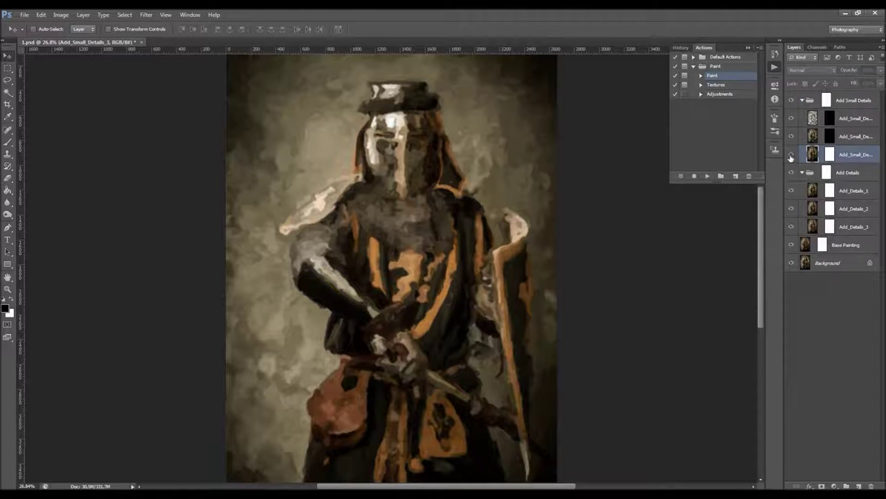
{"action": "left_click", "coordinate": [790, 155]}
{"action": "scroll", "coordinate": [419, 136], "scroll_direction": "down", "scroll_amount": 3}
{"action": "scroll", "coordinate": [416, 155], "scroll_direction": "up", "scroll_amount": 2}
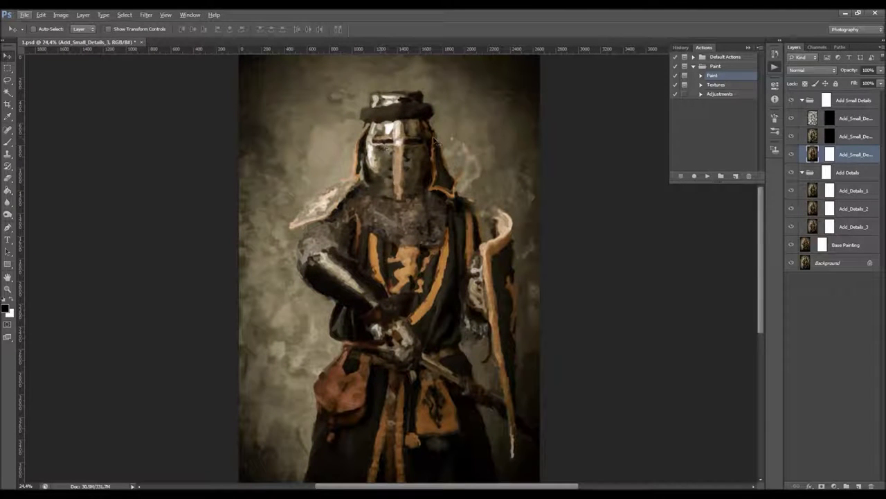
{"action": "scroll", "coordinate": [361, 164], "scroll_direction": "up", "scroll_amount": 2}
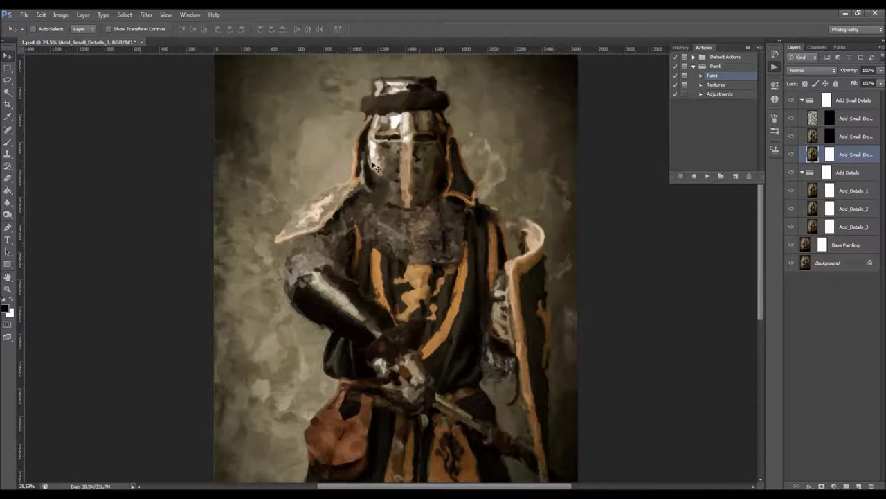
- Compare the knight without the small-details and Add_Details layers, reshow them, and target the small-details mask
{"action": "left_click", "coordinate": [791, 155]}
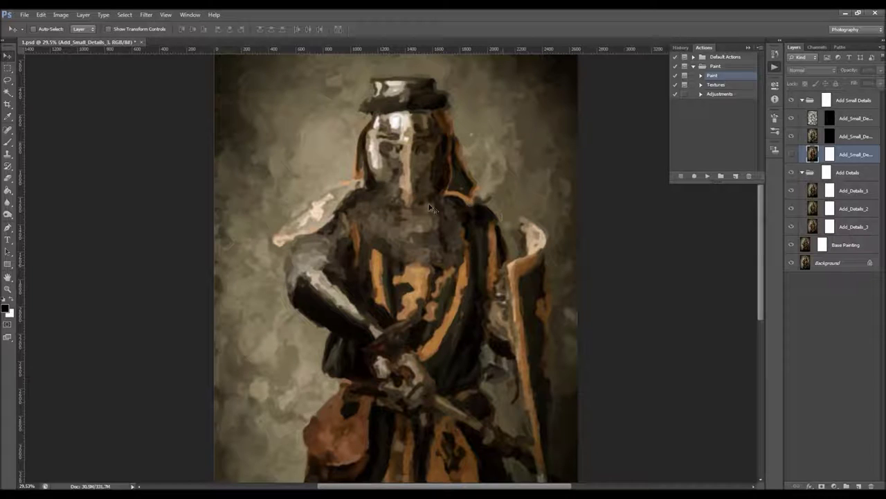
{"action": "left_click", "coordinate": [791, 193]}
{"action": "left_click", "coordinate": [791, 208]}
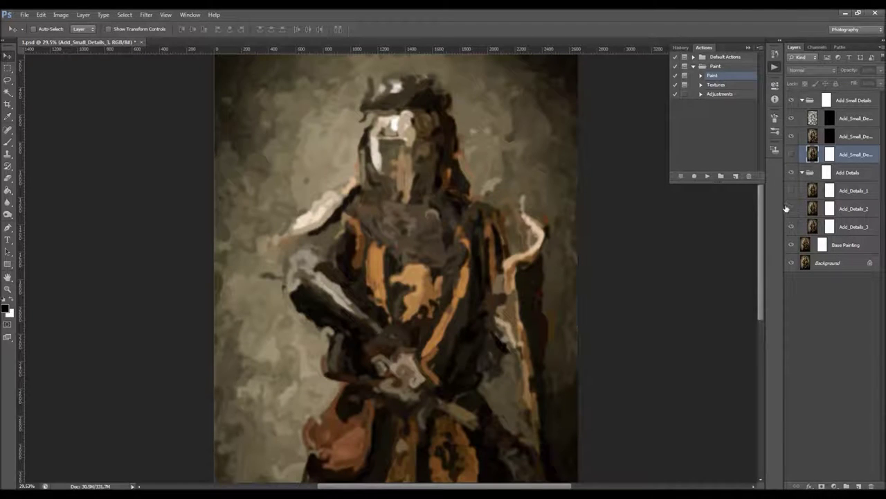
{"action": "left_click", "coordinate": [792, 209]}
{"action": "left_click", "coordinate": [792, 191]}
{"action": "left_click", "coordinate": [791, 155]}
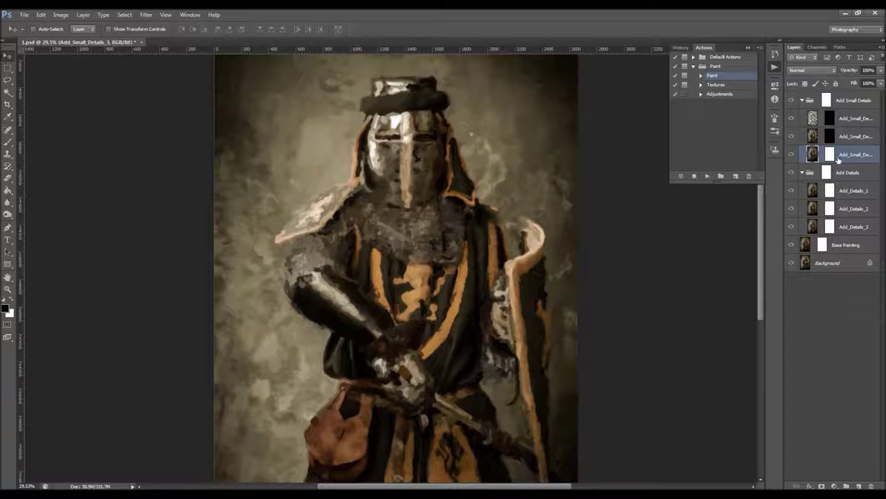
{"action": "left_click", "coordinate": [829, 155]}
- With a soft round 500 px brush, mask the texture out of the upper-left and upper-right background
{"action": "key", "text": "b"}
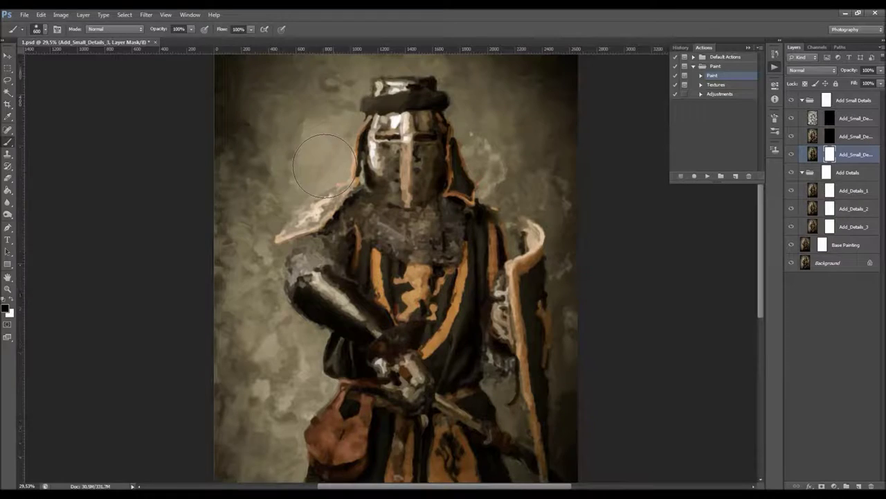
{"action": "scroll", "coordinate": [324, 165], "scroll_direction": "up", "scroll_amount": 2}
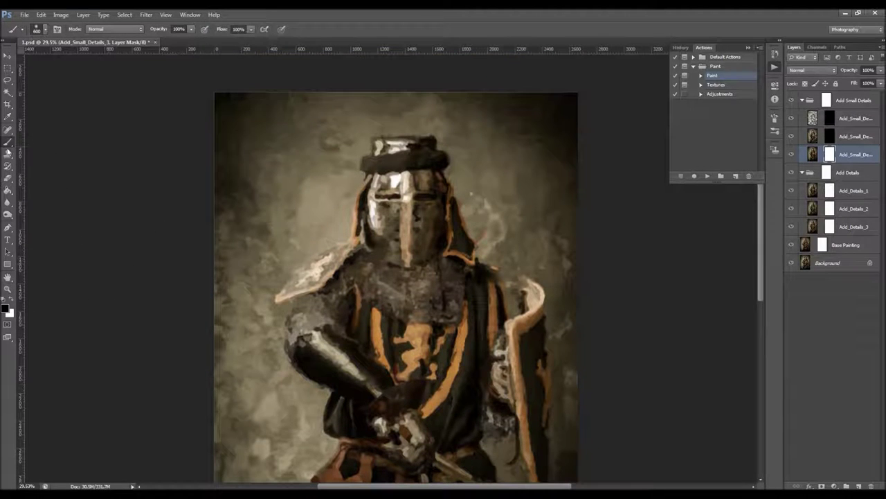
{"action": "right_click", "coordinate": [308, 297]}
{"action": "scroll", "coordinate": [402, 400], "scroll_direction": "up", "scroll_amount": 5}
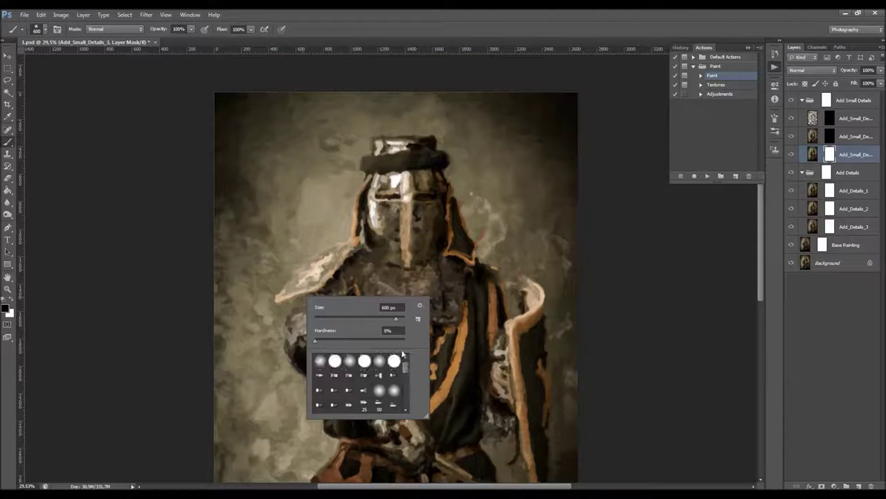
{"action": "double_click", "coordinate": [379, 359]}
{"action": "key", "text": "bracketright"}
{"action": "mouse_move", "coordinate": [288, 210]}
{"action": "left_mouse_down"}
{"action": "mouse_move", "coordinate": [298, 123]}
{"action": "mouse_move", "coordinate": [232, 241]}
{"action": "mouse_move", "coordinate": [238, 221]}
{"action": "mouse_move", "coordinate": [269, 215]}
{"action": "mouse_move", "coordinate": [330, 116]}
{"action": "left_mouse_up"}
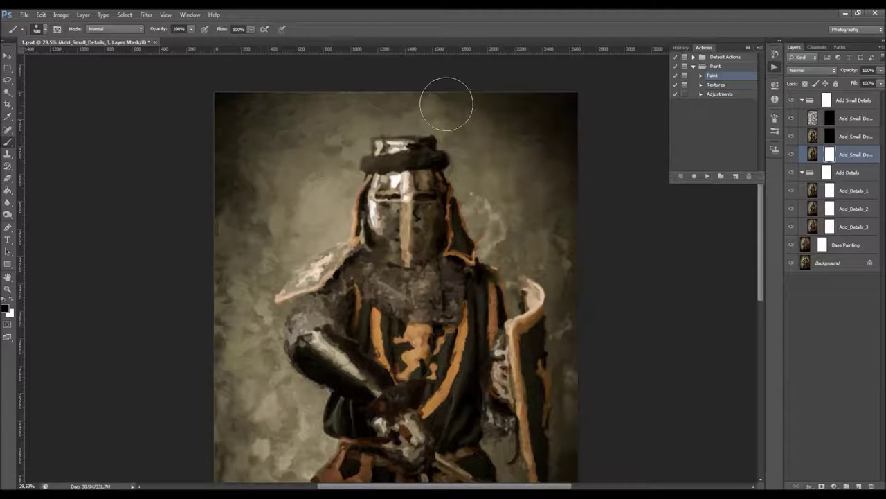
{"action": "left_click_drag", "start_coordinate": [532, 122], "coordinate": [518, 133]}
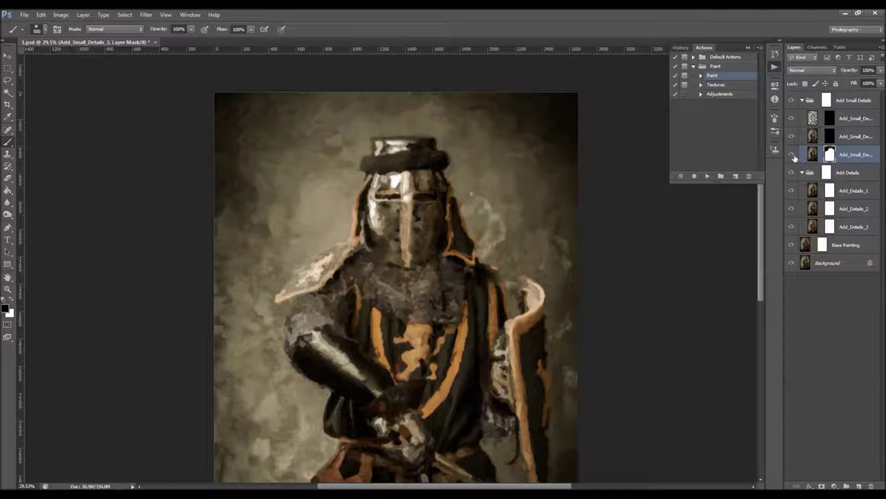
- Toggle the layer to compare the masked result, then retarget the lowest small-details layer mask
{"action": "left_click", "coordinate": [792, 154]}
{"action": "left_click", "coordinate": [793, 155]}
{"action": "left_click", "coordinate": [792, 154]}
{"action": "left_click", "coordinate": [792, 154]}
{"action": "left_click", "coordinate": [830, 191]}
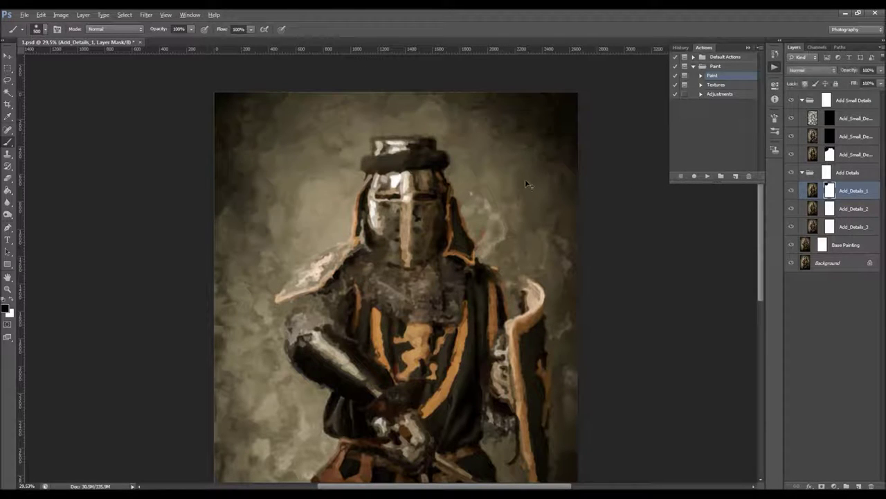
{"action": "key", "text": "alt+bracketright"}
{"action": "key", "text": "alt+bracketright"}
{"action": "key", "text": "alt+bracketright"}
{"action": "key", "text": "ctrl+0"}
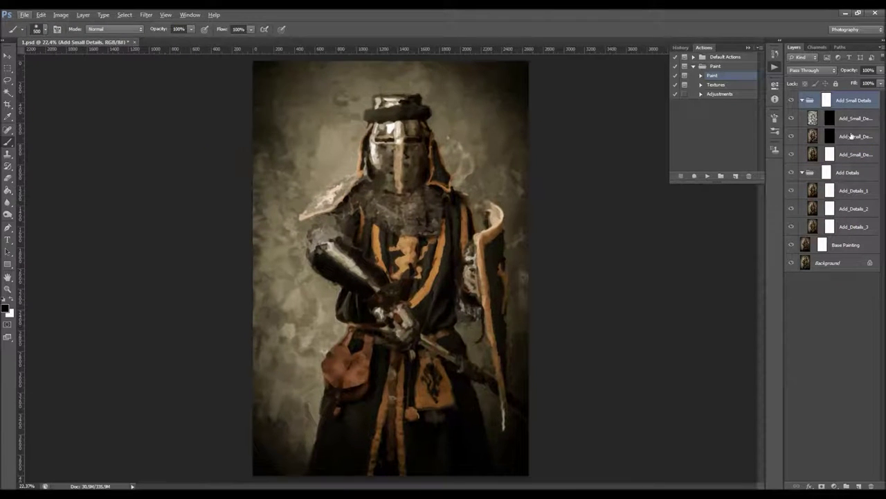
{"action": "left_click", "coordinate": [831, 154]}
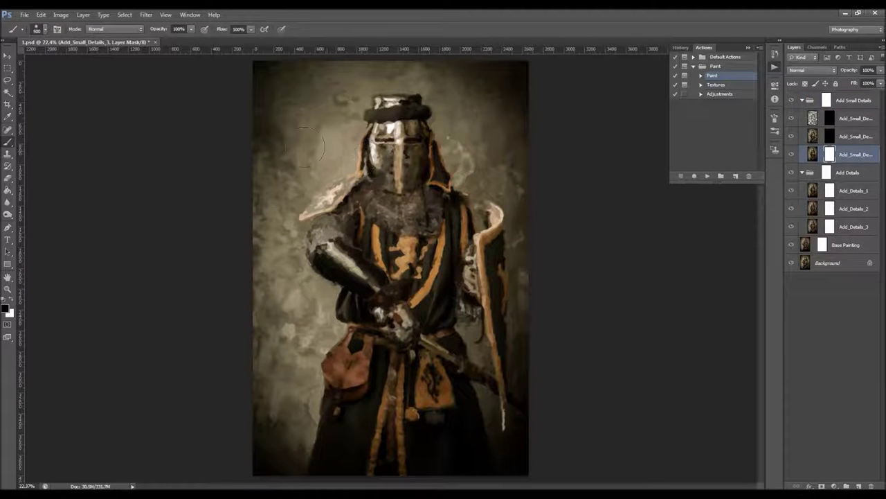
- Mask out the lower-left background texture, then select the second small-details layer with the Move tool
{"action": "left_click_drag", "start_coordinate": [294, 328], "coordinate": [284, 415]}
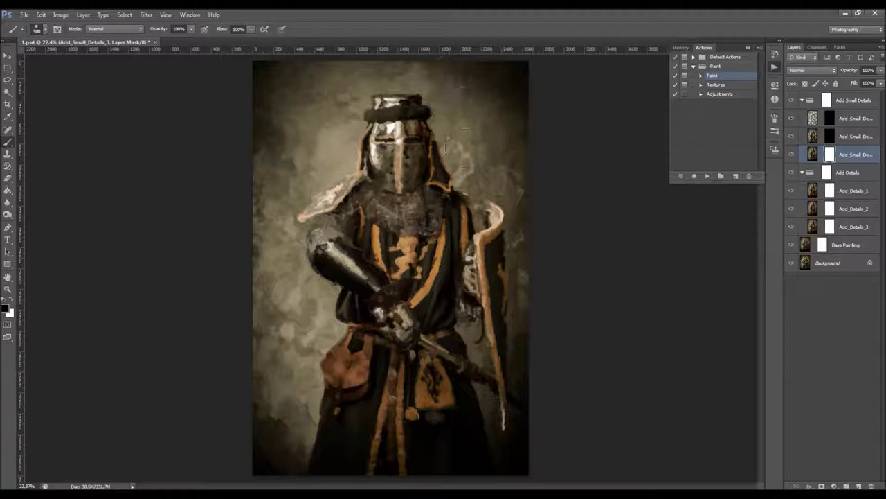
{"action": "key", "text": "alt+period"}
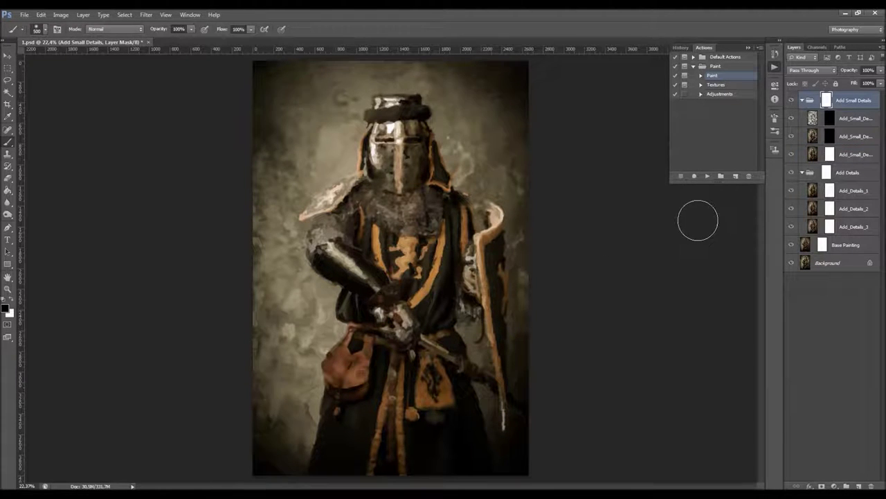
{"action": "key", "text": "v"}
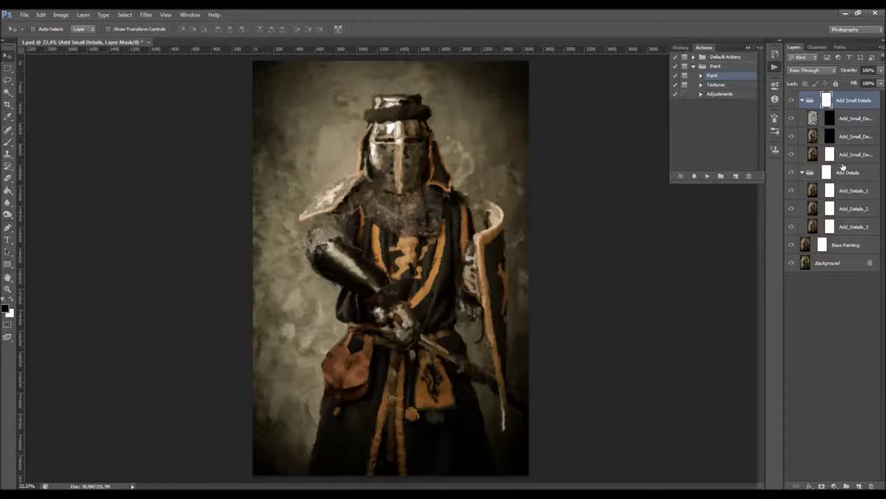
{"action": "left_click", "coordinate": [830, 136]}
- Target the Add_Small_Details_2 layer mask with the Brush tool set to paint white
{"action": "double_click", "coordinate": [853, 137]}
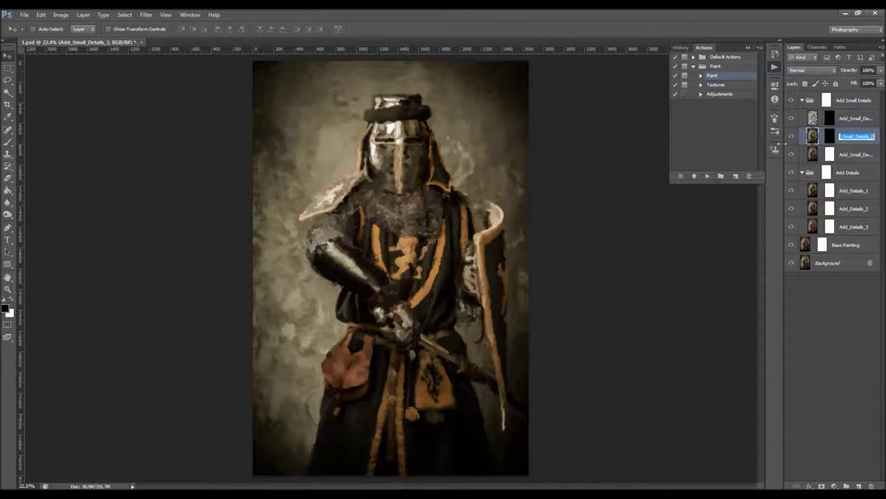
{"action": "key", "text": "Return"}
{"action": "left_click_drag", "start_coordinate": [782, 143], "coordinate": [767, 143]}
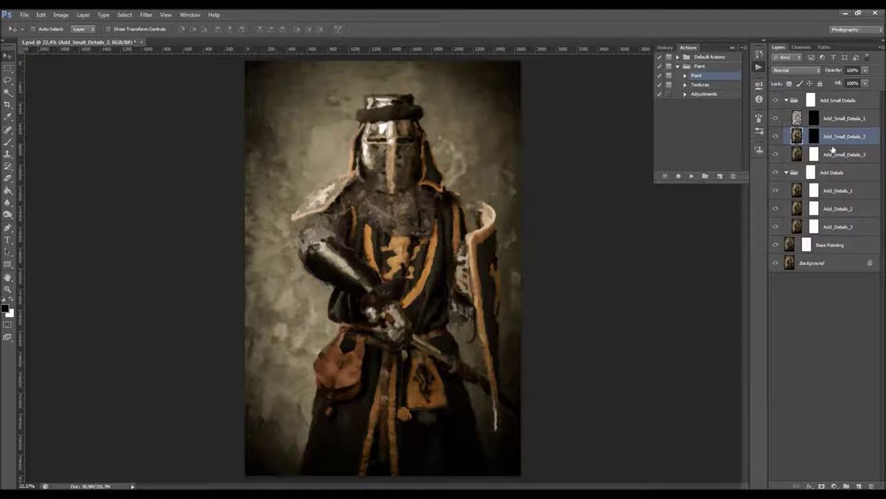
{"action": "left_click", "coordinate": [814, 136]}
{"action": "key", "text": "b"}
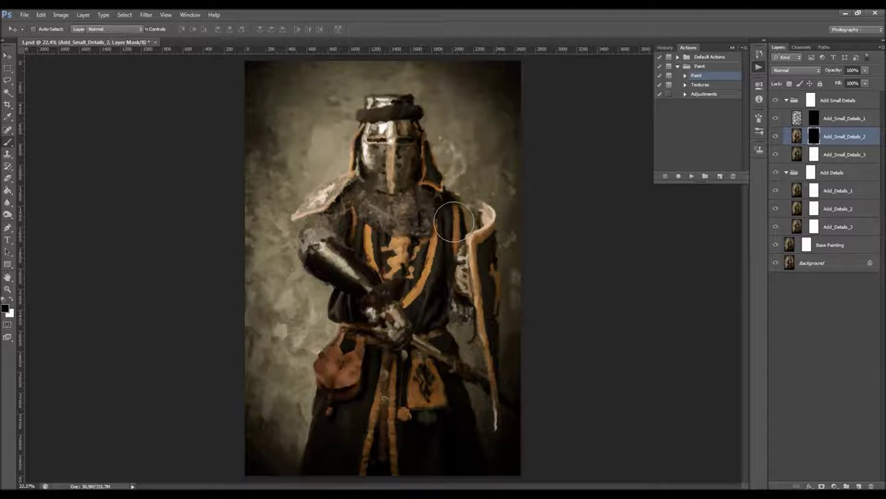
{"action": "key", "text": "x"}
- Paint detail back onto the left pauldron with a 500 brush and the hip at 300
{"action": "scroll", "coordinate": [359, 230], "scroll_direction": "up", "scroll_amount": 3}
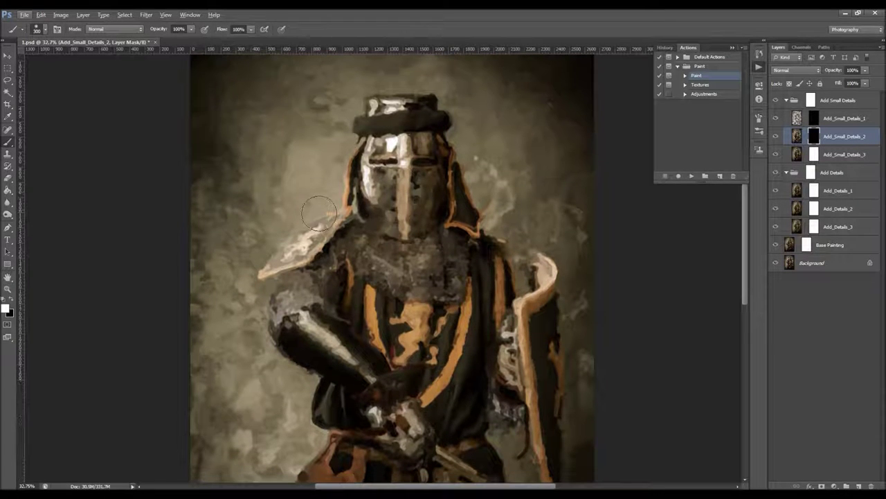
{"action": "key", "text": "bracketright"}
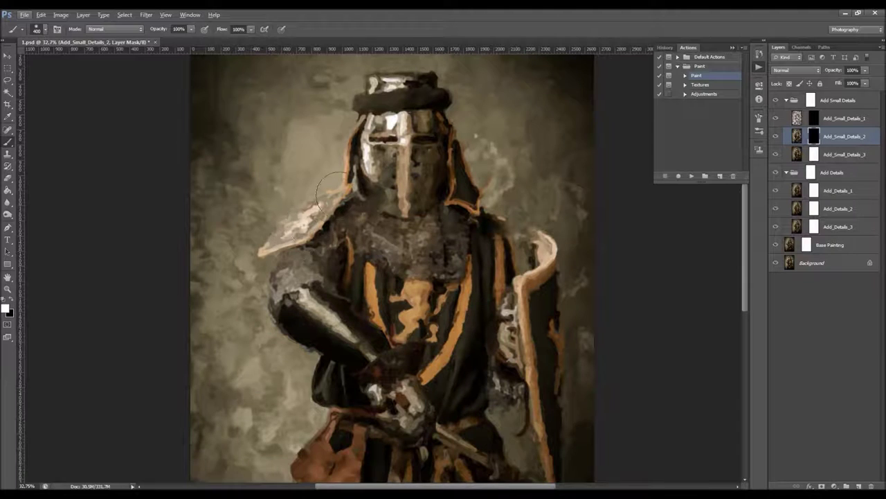
{"action": "key", "text": "bracketright"}
{"action": "mouse_move", "coordinate": [334, 194]}
{"action": "left_mouse_down"}
{"action": "mouse_move", "coordinate": [293, 233]}
{"action": "mouse_move", "coordinate": [280, 272]}
{"action": "left_mouse_up"}
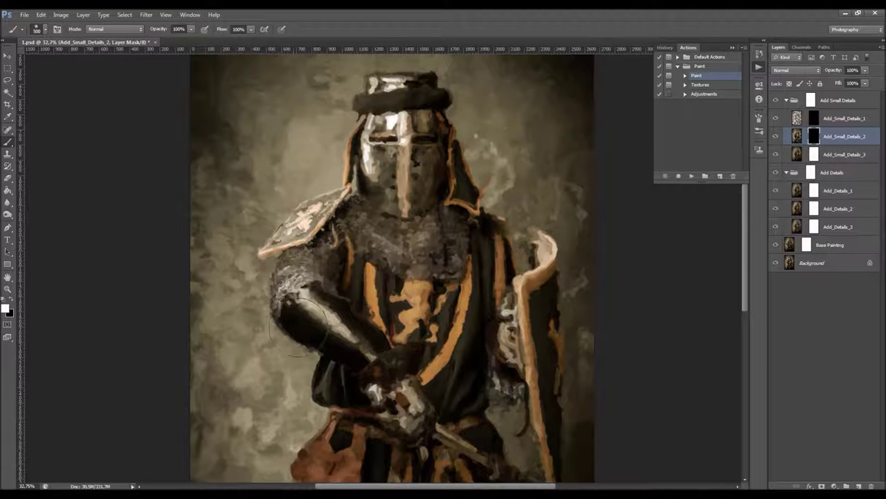
{"action": "scroll", "coordinate": [336, 339], "scroll_direction": "down", "scroll_amount": 5}
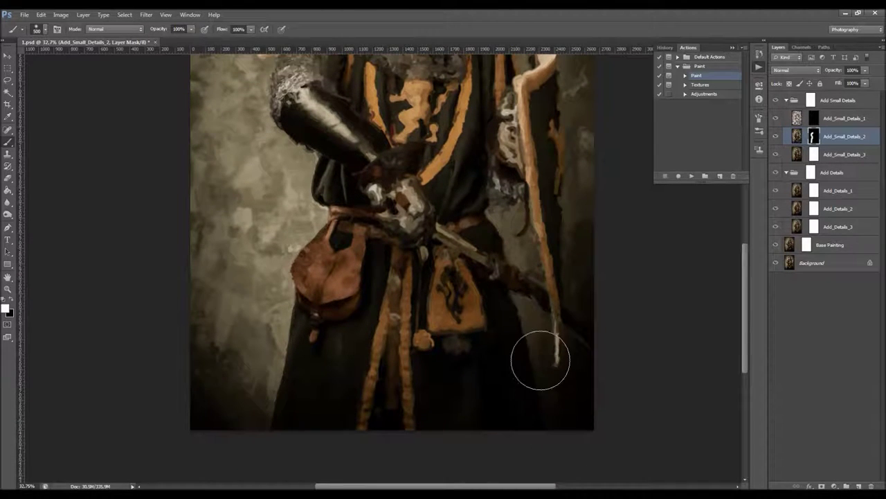
{"action": "scroll", "coordinate": [623, 337], "scroll_direction": "up", "scroll_amount": 2}
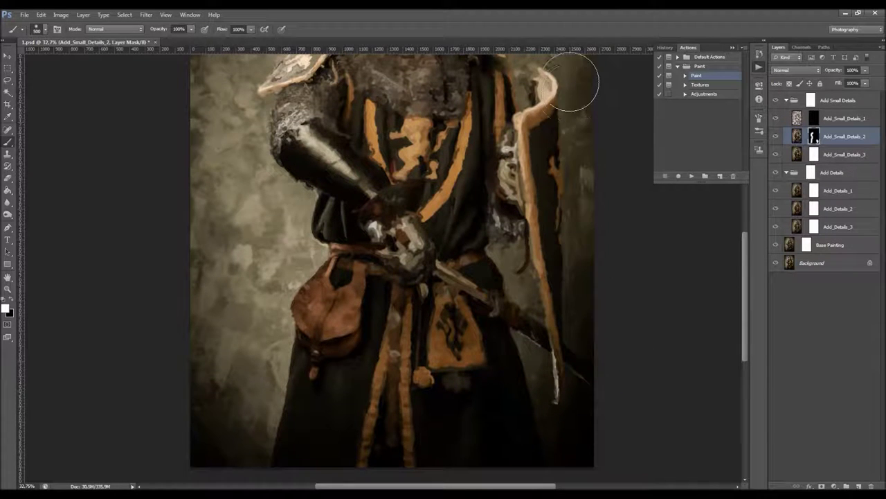
{"action": "scroll", "coordinate": [564, 123], "scroll_direction": "up", "scroll_amount": 6}
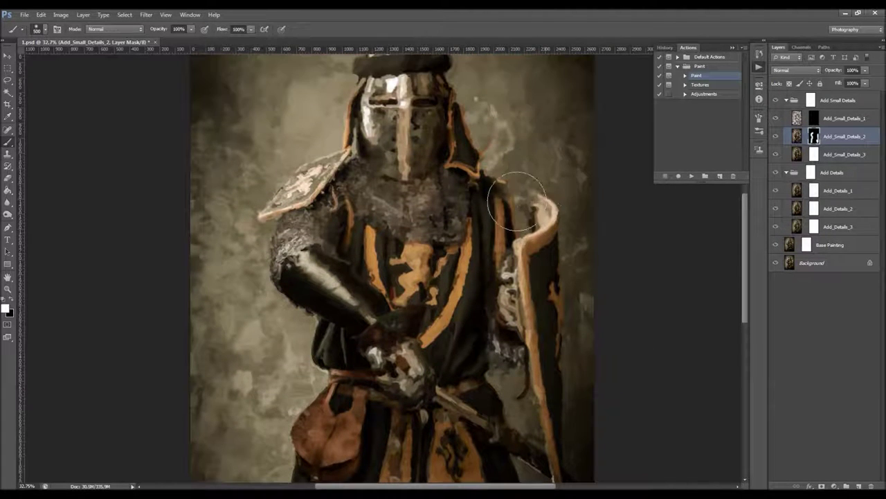
{"action": "scroll", "coordinate": [474, 120], "scroll_direction": "up", "scroll_amount": 2}
{"action": "scroll", "coordinate": [474, 120], "scroll_direction": "up", "scroll_amount": 1}
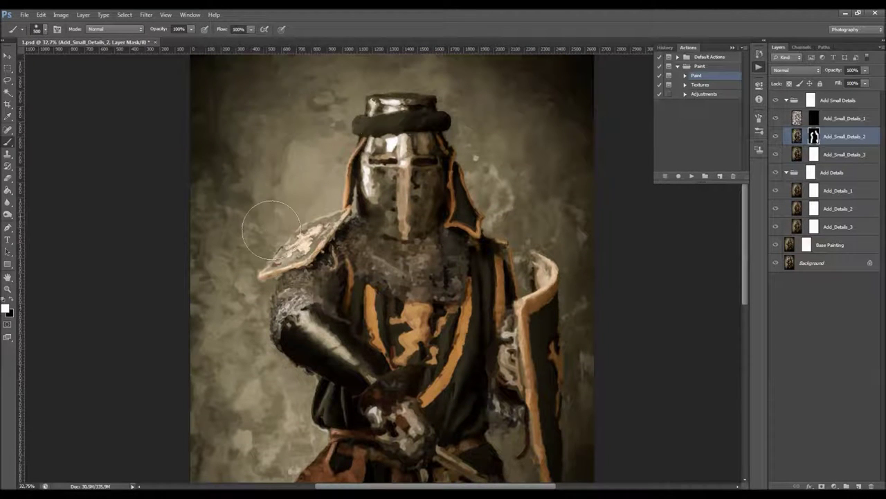
{"action": "scroll", "coordinate": [327, 297], "scroll_direction": "down", "scroll_amount": 6}
{"action": "key", "text": "bracketleft"}
{"action": "key", "text": "bracketleft"}
{"action": "mouse_move", "coordinate": [517, 308]}
{"action": "left_mouse_down"}
{"action": "mouse_move", "coordinate": [493, 319]}
{"action": "mouse_move", "coordinate": [529, 376]}
{"action": "left_mouse_up"}
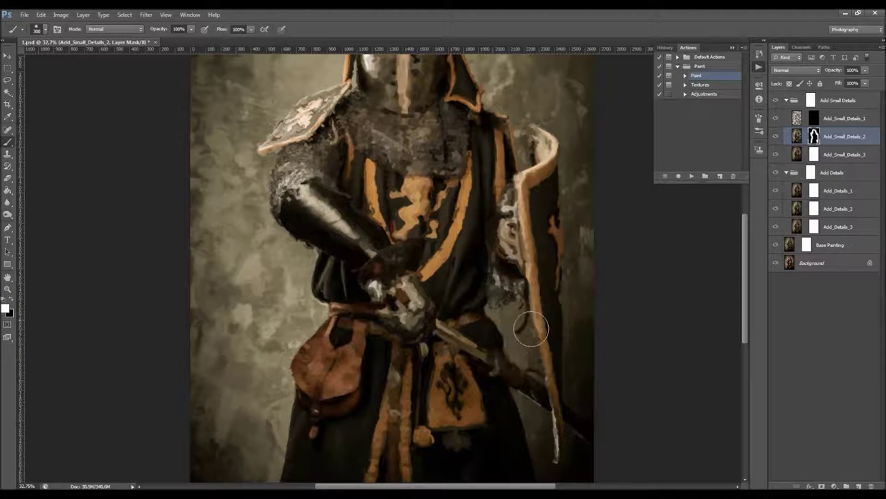
- Reveal detail over the chest and lion emblem at 250, then mask it off the right chest in black
{"action": "scroll", "coordinate": [451, 206], "scroll_direction": "up", "scroll_amount": 4}
{"action": "scroll", "coordinate": [439, 180], "scroll_direction": "up", "scroll_amount": 2}
{"action": "key", "text": "bracketleft"}
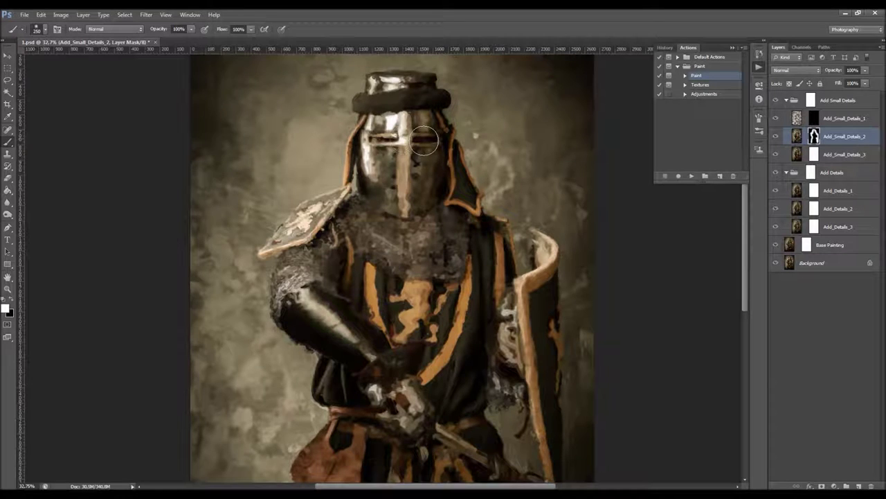
{"action": "scroll", "coordinate": [333, 198], "scroll_direction": "down", "scroll_amount": 1}
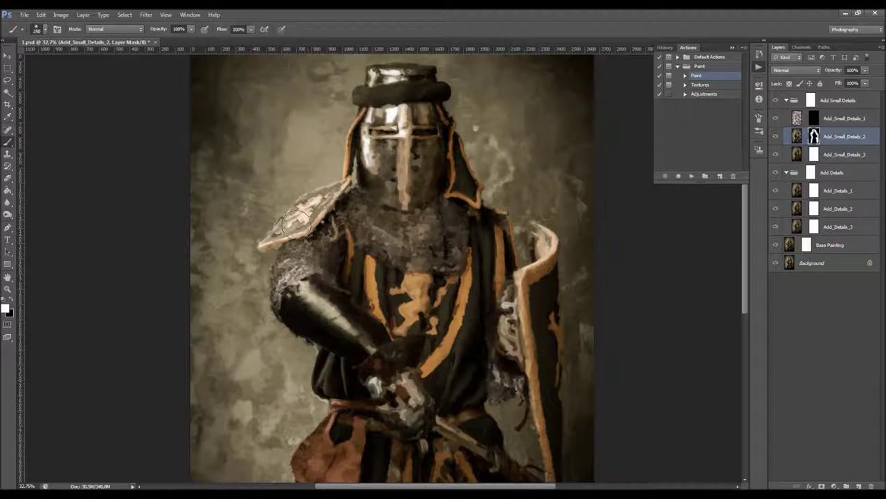
{"action": "scroll", "coordinate": [470, 219], "scroll_direction": "down", "scroll_amount": 3}
{"action": "scroll", "coordinate": [470, 219], "scroll_direction": "down", "scroll_amount": 1}
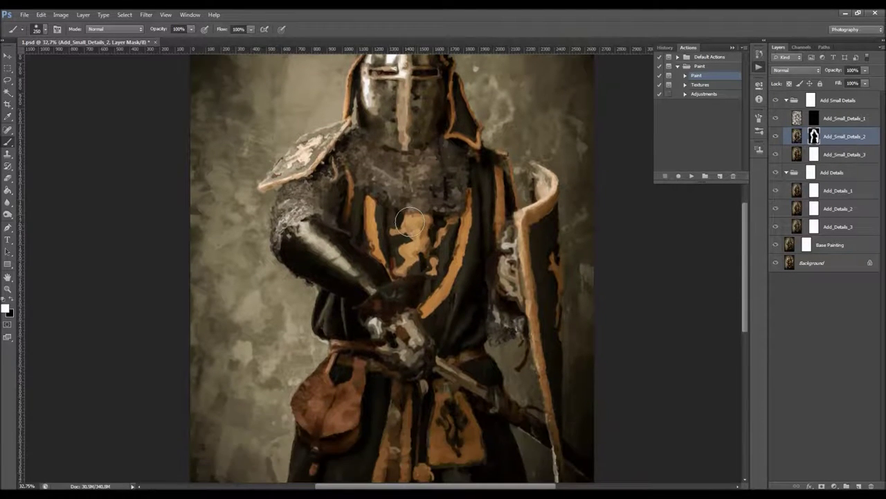
{"action": "left_click_drag", "start_coordinate": [430, 266], "coordinate": [465, 201]}
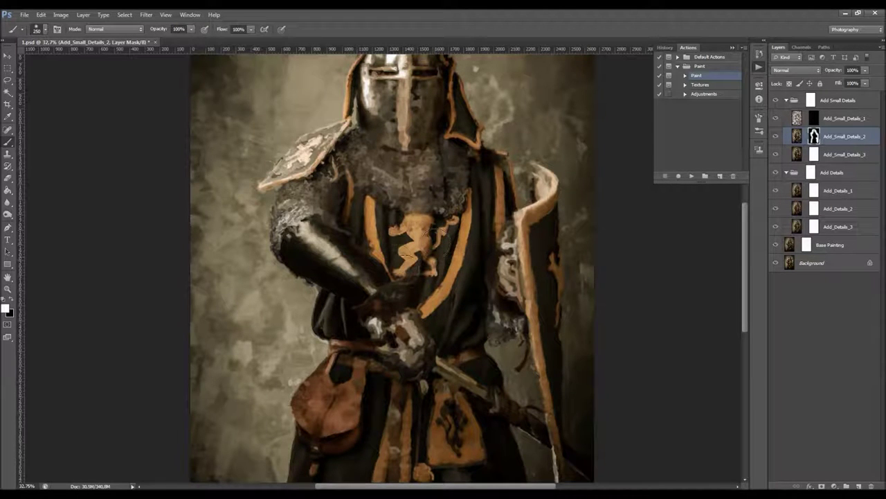
{"action": "key", "text": "x"}
{"action": "key", "text": "x"}
{"action": "key", "text": "x"}
{"action": "mouse_move", "coordinate": [410, 201]}
{"action": "left_mouse_down"}
{"action": "mouse_move", "coordinate": [451, 198]}
{"action": "mouse_move", "coordinate": [439, 191]}
{"action": "left_mouse_up"}
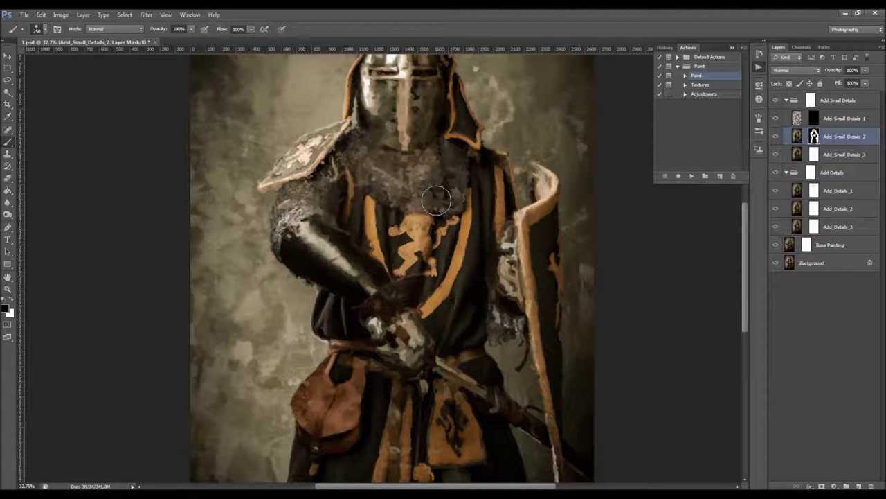
{"action": "left_click_drag", "start_coordinate": [385, 166], "coordinate": [467, 182]}
{"action": "scroll", "coordinate": [457, 190], "scroll_direction": "down", "scroll_amount": 3}
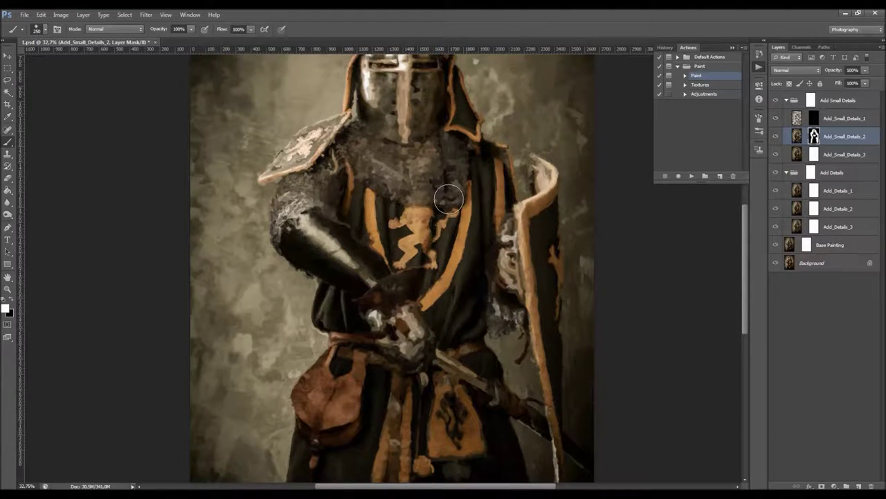
{"action": "scroll", "coordinate": [436, 201], "scroll_direction": "down", "scroll_amount": 1}
{"action": "scroll", "coordinate": [415, 221], "scroll_direction": "down", "scroll_amount": 1}
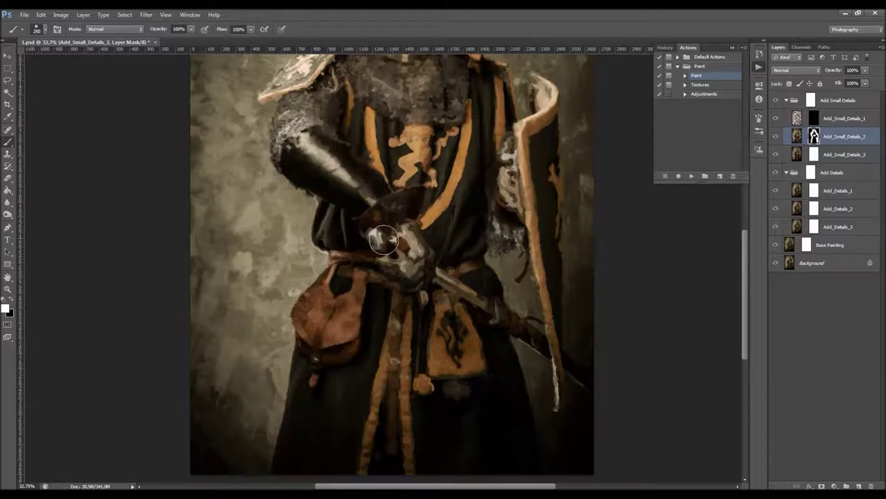
- Reveal sharper detail on the gauntlet and sword hilt
{"action": "mouse_move", "coordinate": [396, 238]}
{"action": "left_mouse_down"}
{"action": "mouse_move", "coordinate": [423, 290]}
{"action": "mouse_move", "coordinate": [425, 267]}
{"action": "mouse_move", "coordinate": [424, 279]}
{"action": "mouse_move", "coordinate": [506, 315]}
{"action": "mouse_move", "coordinate": [602, 388]}
{"action": "left_mouse_up"}
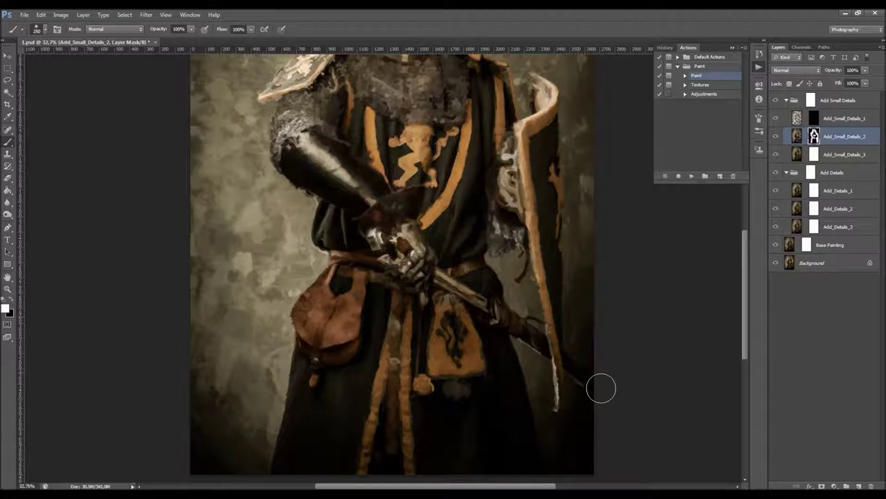
{"action": "mouse_move", "coordinate": [488, 355]}
{"action": "left_mouse_down"}
{"action": "mouse_move", "coordinate": [441, 326]}
{"action": "mouse_move", "coordinate": [460, 340]}
{"action": "left_mouse_up"}
{"action": "scroll", "coordinate": [595, 198], "scroll_direction": "up", "scroll_amount": 2}
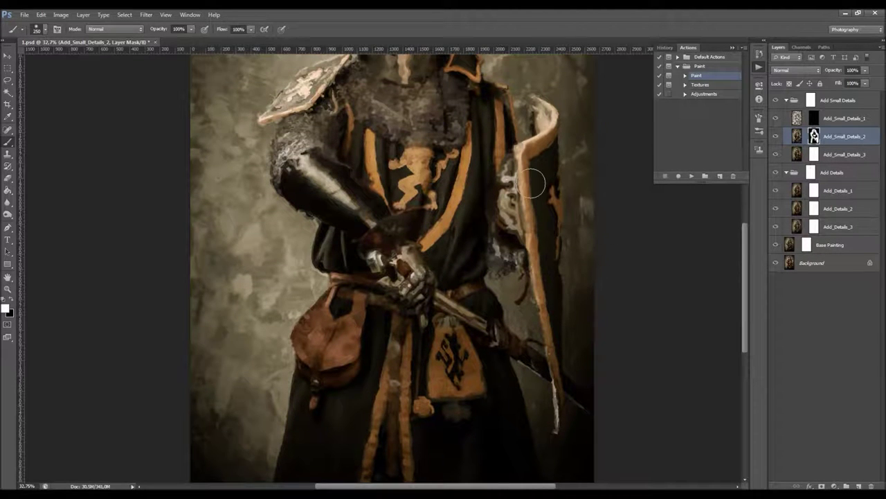
{"action": "scroll", "coordinate": [531, 181], "scroll_direction": "up", "scroll_amount": 3}
{"action": "scroll", "coordinate": [530, 179], "scroll_direction": "up", "scroll_amount": 3}
{"action": "scroll", "coordinate": [524, 180], "scroll_direction": "down", "scroll_amount": 3}
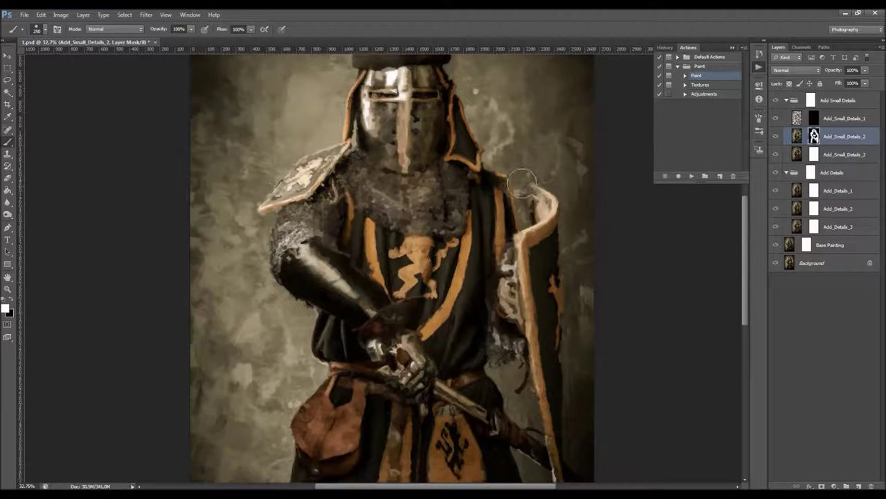
- Toggle Add_Small_Details_2 on and off repeatedly to compare before and after
{"action": "left_click", "coordinate": [775, 137]}
{"action": "left_click", "coordinate": [775, 136]}
{"action": "left_click", "coordinate": [776, 136]}
{"action": "left_click", "coordinate": [775, 136]}
{"action": "left_click", "coordinate": [775, 136]}
{"action": "left_click", "coordinate": [775, 136]}
{"action": "left_click", "coordinate": [776, 137]}
{"action": "left_click", "coordinate": [776, 137]}
{"action": "left_click", "coordinate": [776, 136]}
{"action": "left_click", "coordinate": [776, 137]}
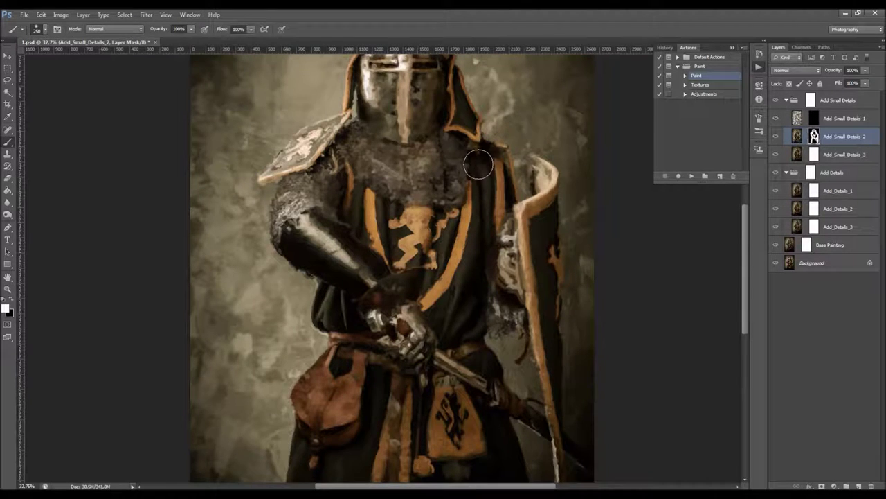
{"action": "scroll", "coordinate": [437, 153], "scroll_direction": "down", "scroll_amount": 2}
{"action": "scroll", "coordinate": [436, 153], "scroll_direction": "up", "scroll_amount": 1}
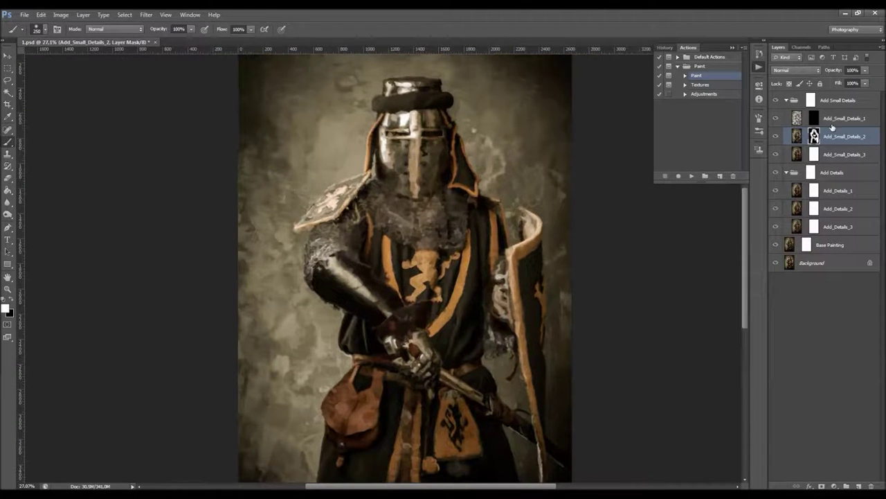
- On the Add_Small_Details_1 mask, reveal detail along the visor slit with a 200-175 brush
{"action": "left_click", "coordinate": [814, 119]}
{"action": "scroll", "coordinate": [412, 110], "scroll_direction": "up", "scroll_amount": 4}
{"action": "key", "text": "bracketleft"}
{"action": "key", "text": "bracketleft"}
{"action": "mouse_move", "coordinate": [392, 163]}
{"action": "left_mouse_down"}
{"action": "mouse_move", "coordinate": [434, 164]}
{"action": "mouse_move", "coordinate": [366, 151]}
{"action": "mouse_move", "coordinate": [395, 154]}
{"action": "left_mouse_up"}
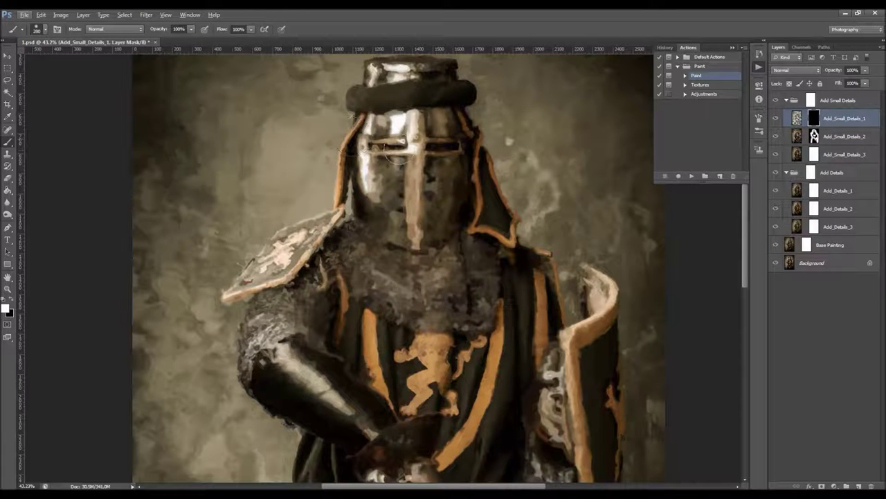
{"action": "key", "text": "bracketleft"}
{"action": "mouse_move", "coordinate": [379, 146]}
{"action": "left_mouse_down"}
{"action": "mouse_move", "coordinate": [387, 155]}
{"action": "mouse_move", "coordinate": [459, 148]}
{"action": "left_mouse_up"}
- Reveal detail on the left shoulder plate and, with a 250 brush, the lion emblem
{"action": "scroll", "coordinate": [315, 199], "scroll_direction": "down", "scroll_amount": 2}
{"action": "mouse_move", "coordinate": [309, 204]}
{"action": "left_mouse_down"}
{"action": "mouse_move", "coordinate": [246, 252]}
{"action": "mouse_move", "coordinate": [308, 200]}
{"action": "left_mouse_up"}
{"action": "scroll", "coordinate": [461, 250], "scroll_direction": "down", "scroll_amount": 1}
{"action": "scroll", "coordinate": [461, 251], "scroll_direction": "down", "scroll_amount": 5}
{"action": "key", "text": "bracketright"}
{"action": "key", "text": "bracketright"}
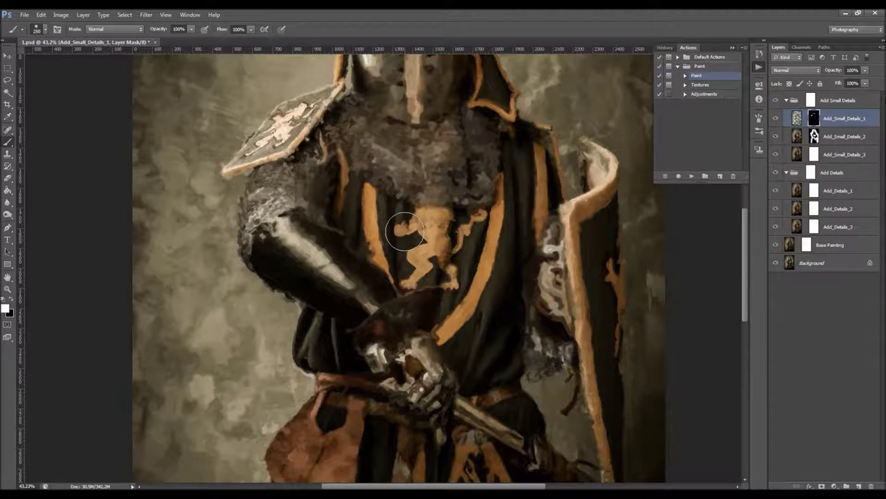
{"action": "mouse_move", "coordinate": [418, 236]}
{"action": "left_mouse_down"}
{"action": "mouse_move", "coordinate": [487, 234]}
{"action": "mouse_move", "coordinate": [458, 258]}
{"action": "left_mouse_up"}
- Reveal armour detail along the shield's inner edge
{"action": "scroll", "coordinate": [415, 291], "scroll_direction": "down", "scroll_amount": 3}
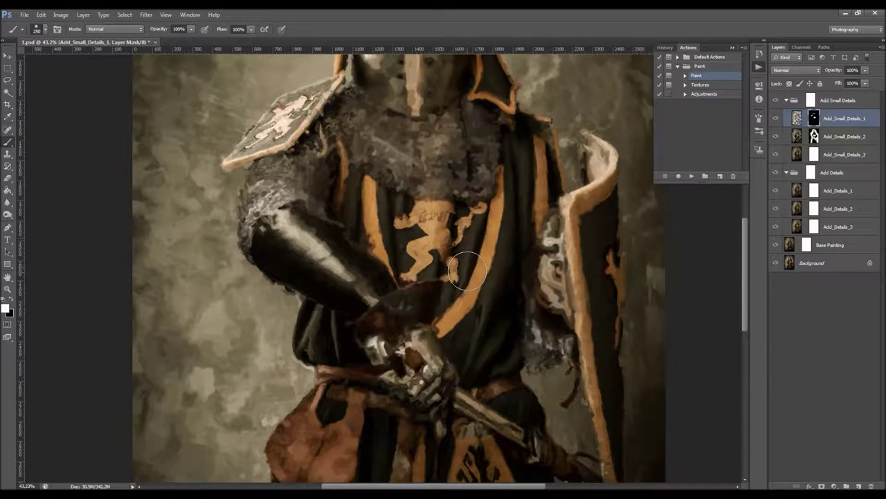
{"action": "scroll", "coordinate": [443, 335], "scroll_direction": "down", "scroll_amount": 2}
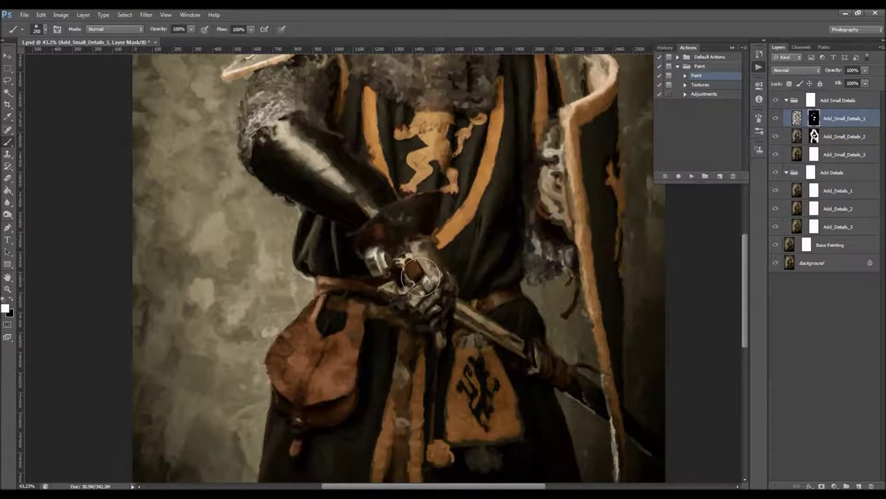
{"action": "scroll", "coordinate": [450, 315], "scroll_direction": "down", "scroll_amount": 1}
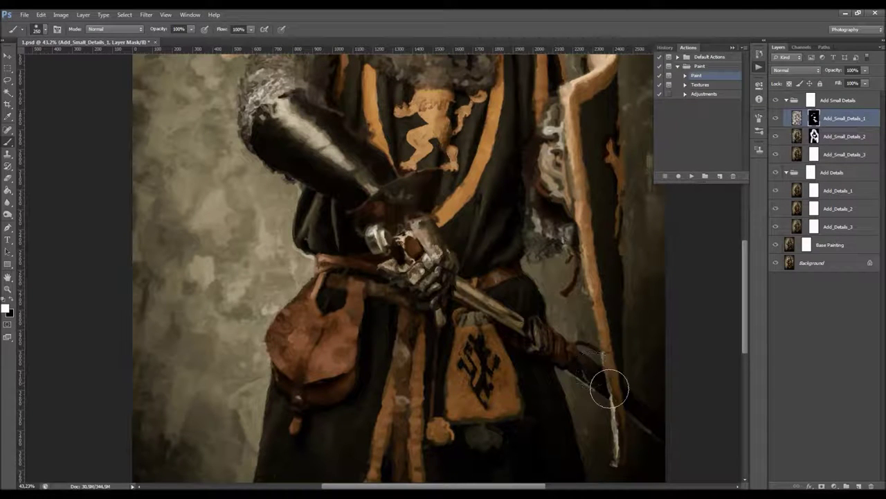
{"action": "scroll", "coordinate": [585, 277], "scroll_direction": "up", "scroll_amount": 3}
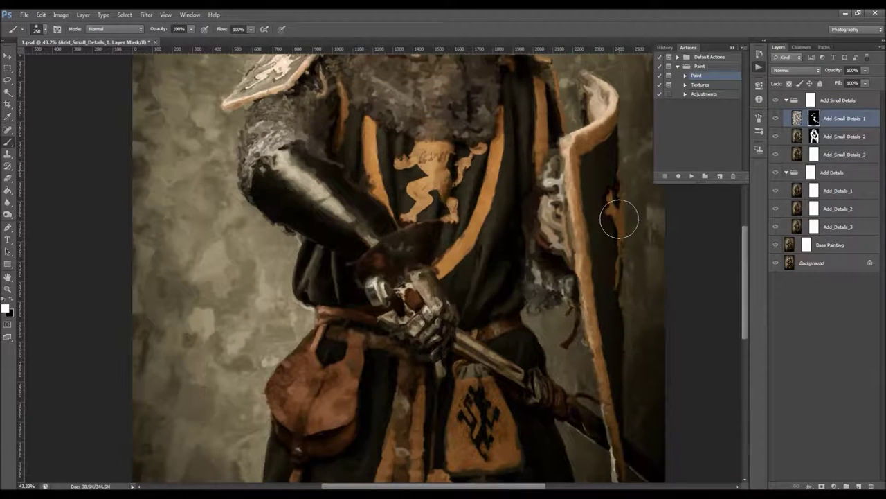
{"action": "scroll", "coordinate": [623, 315], "scroll_direction": "up", "scroll_amount": 2}
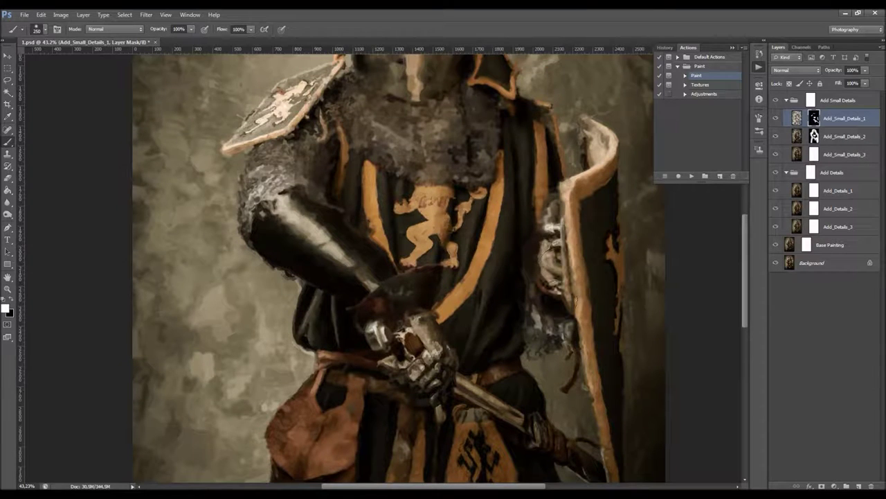
{"action": "mouse_move", "coordinate": [576, 291]}
{"action": "left_mouse_down"}
{"action": "mouse_move", "coordinate": [554, 229]}
{"action": "mouse_move", "coordinate": [558, 197]}
{"action": "mouse_move", "coordinate": [547, 305]}
{"action": "mouse_move", "coordinate": [572, 328]}
{"action": "left_mouse_up"}
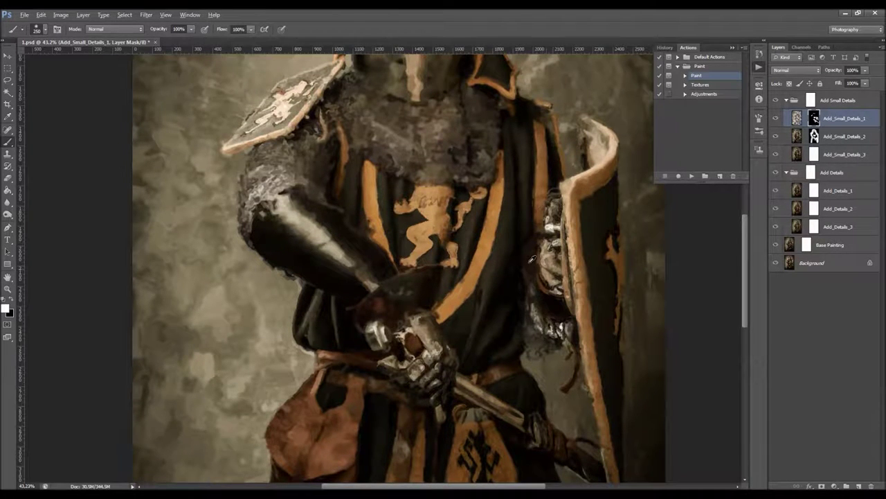
- Zoom out to view the whole painting and switch to the Move tool
{"action": "key", "text": "ctrl+minus"}
{"action": "scroll", "coordinate": [443, 232], "scroll_direction": "up", "scroll_amount": 1}
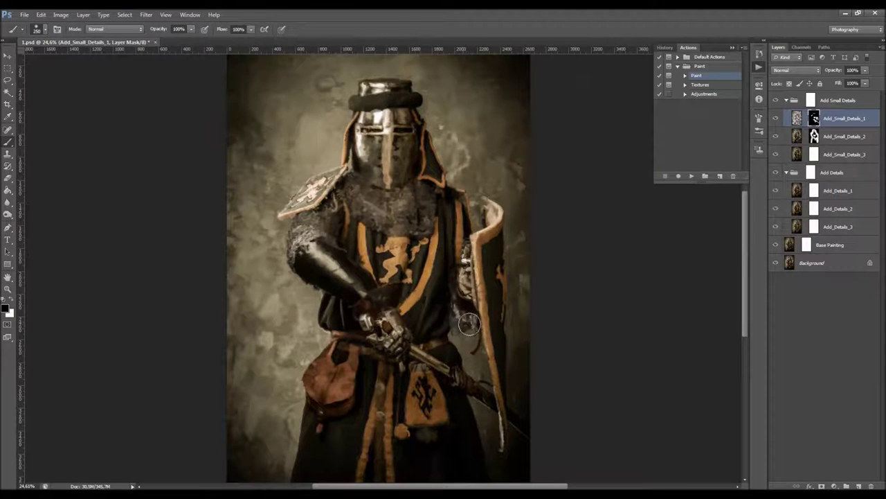
{"action": "key", "text": "v"}
{"action": "scroll", "coordinate": [391, 208], "scroll_direction": "down", "scroll_amount": 2}
{"action": "scroll", "coordinate": [391, 207], "scroll_direction": "up", "scroll_amount": 1}
{"action": "key", "text": "alt"}
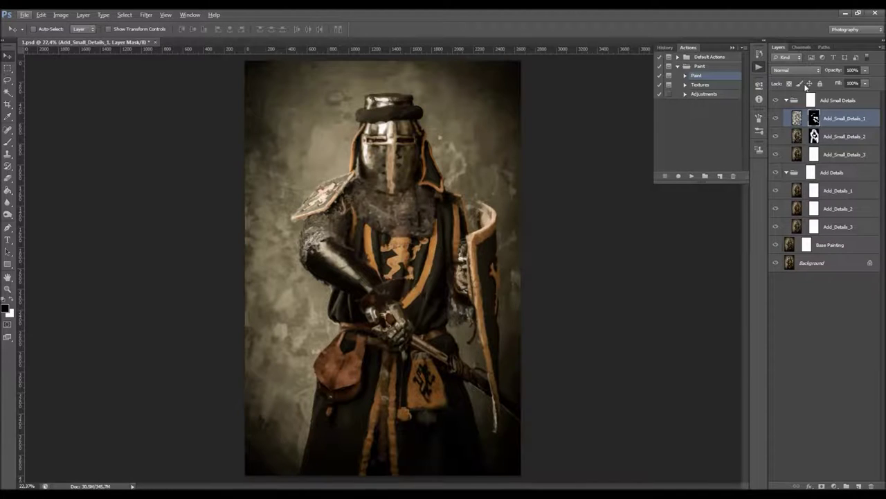
- Play the Textures action and dismiss its finished message
{"action": "key", "text": "Right"}
{"action": "key", "text": "Right"}
{"action": "key", "text": "Right"}
{"action": "key", "text": "Right"}
{"action": "key", "text": "Right"}
{"action": "key", "text": "Right"}
{"action": "key", "text": "Left"}
{"action": "left_click", "coordinate": [714, 86]}
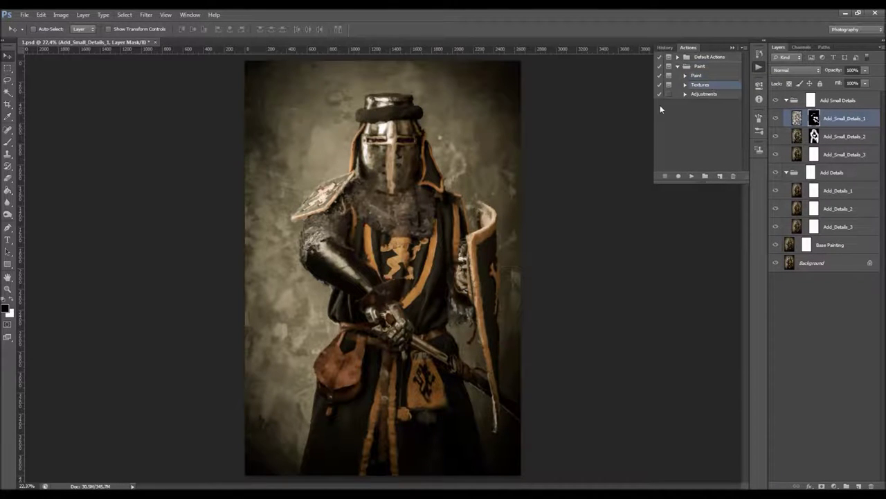
{"action": "left_click", "coordinate": [691, 176]}
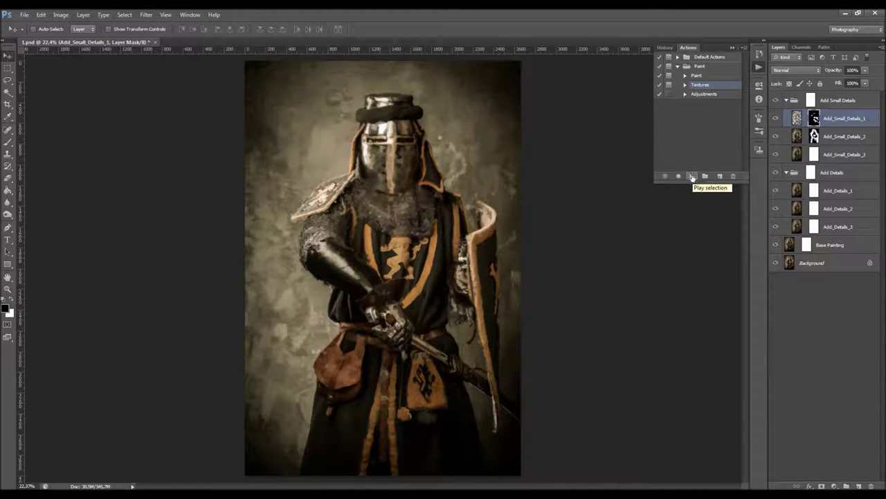
{"action": "left_click", "coordinate": [693, 178]}
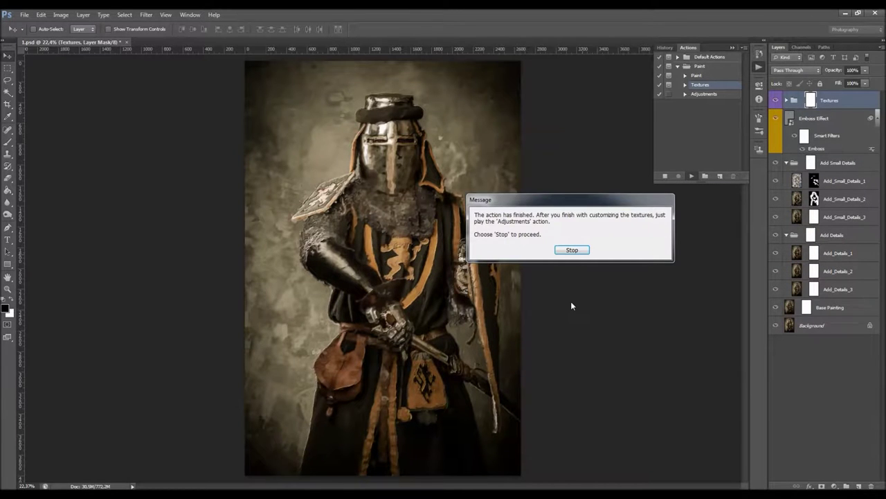
{"action": "left_click_drag", "start_coordinate": [597, 205], "coordinate": [573, 194]}
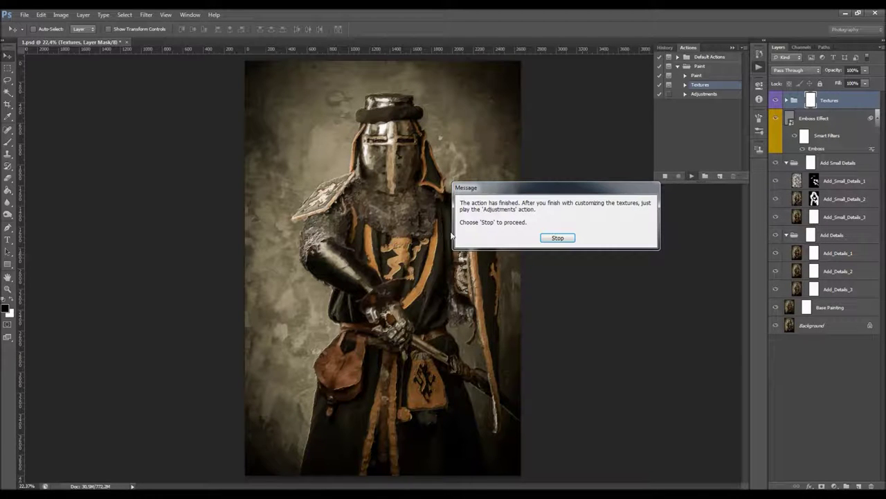
{"action": "left_click", "coordinate": [558, 240]}
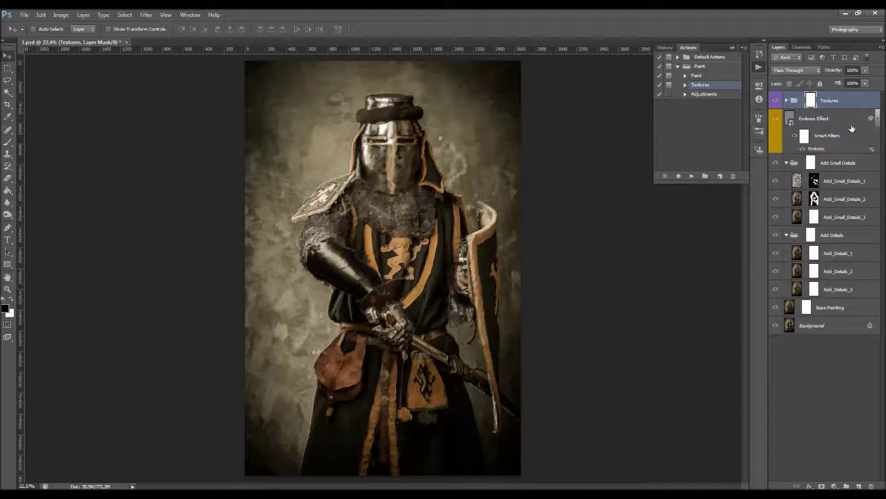
- Collapse the detail groups, expand Textures, and select and show the Cloud Texture layer
{"action": "left_click", "coordinate": [787, 162]}
{"action": "left_click", "coordinate": [786, 180]}
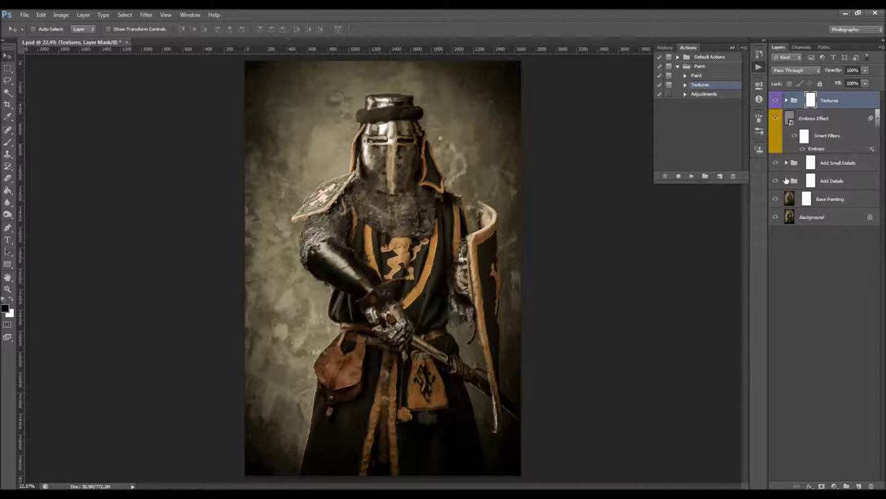
{"action": "left_click", "coordinate": [776, 119]}
{"action": "left_click", "coordinate": [776, 119]}
{"action": "scroll", "coordinate": [414, 152], "scroll_direction": "up", "scroll_amount": 2}
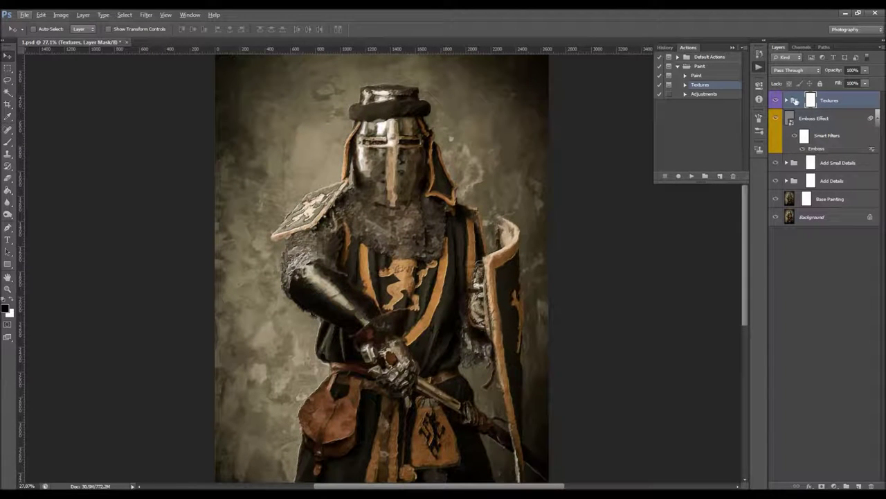
{"action": "left_click", "coordinate": [786, 101]}
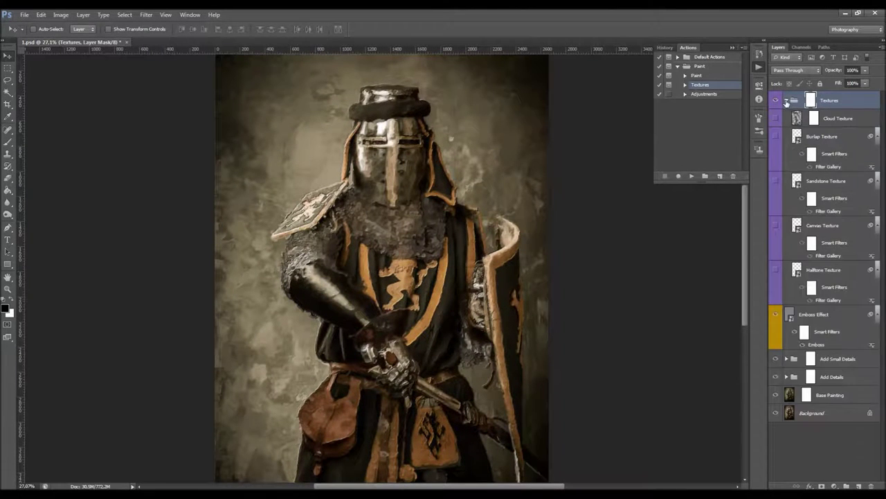
{"action": "left_click", "coordinate": [835, 119]}
{"action": "left_click", "coordinate": [834, 154]}
{"action": "left_click", "coordinate": [834, 198]}
{"action": "left_click", "coordinate": [835, 242]}
{"action": "left_click", "coordinate": [837, 286]}
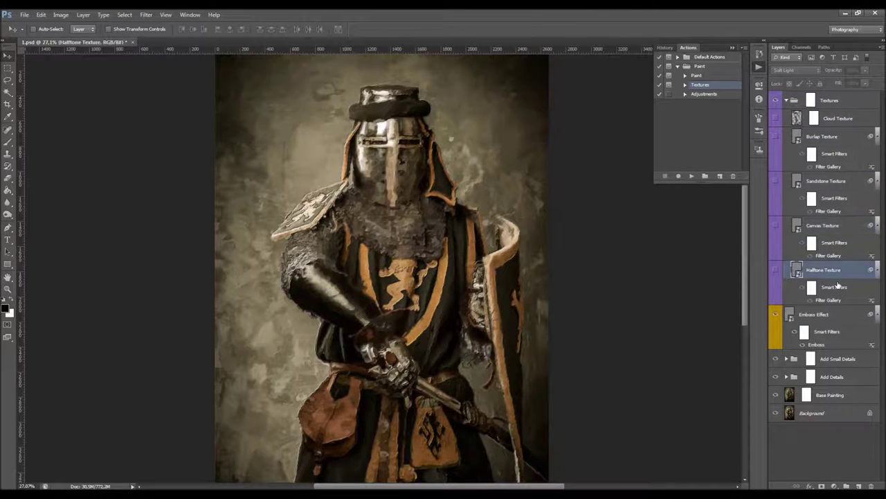
{"action": "left_click", "coordinate": [833, 120]}
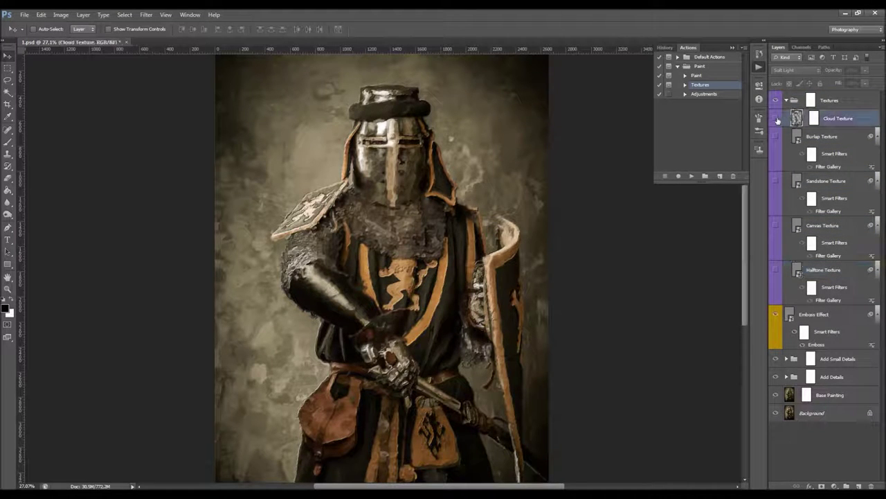
{"action": "left_click", "coordinate": [776, 119]}
- Lower the Cloud Texture opacity to 50%, then to 27%
{"action": "left_click", "coordinate": [851, 70]}
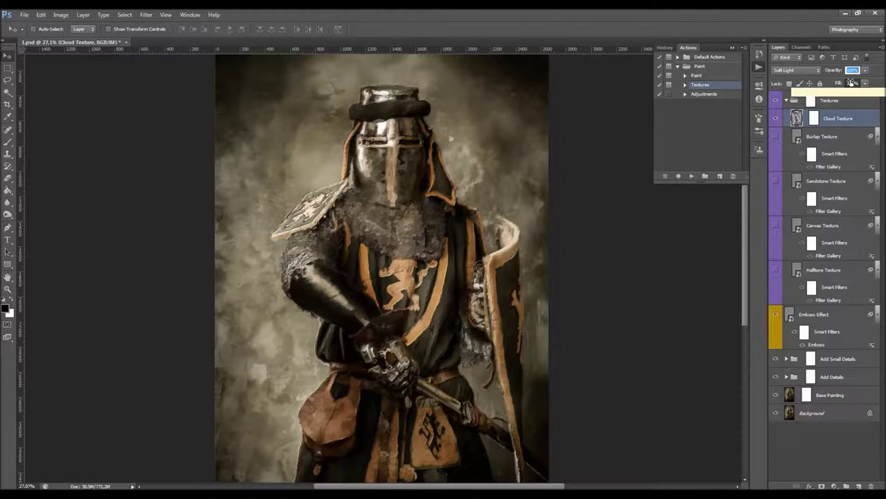
{"action": "type", "text": "50"}
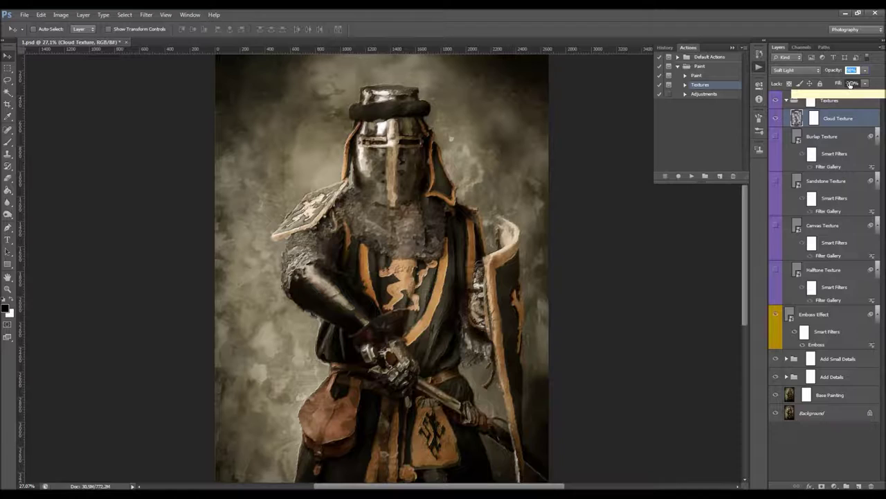
{"action": "key", "text": "Return"}
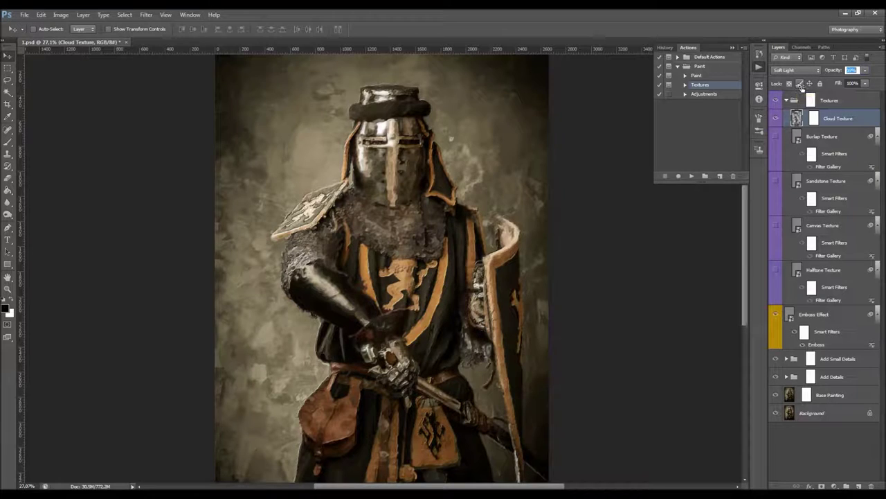
{"action": "type", "text": "27"}
{"action": "key", "text": "Return"}
{"action": "scroll", "coordinate": [453, 154], "scroll_direction": "down", "scroll_amount": 2}
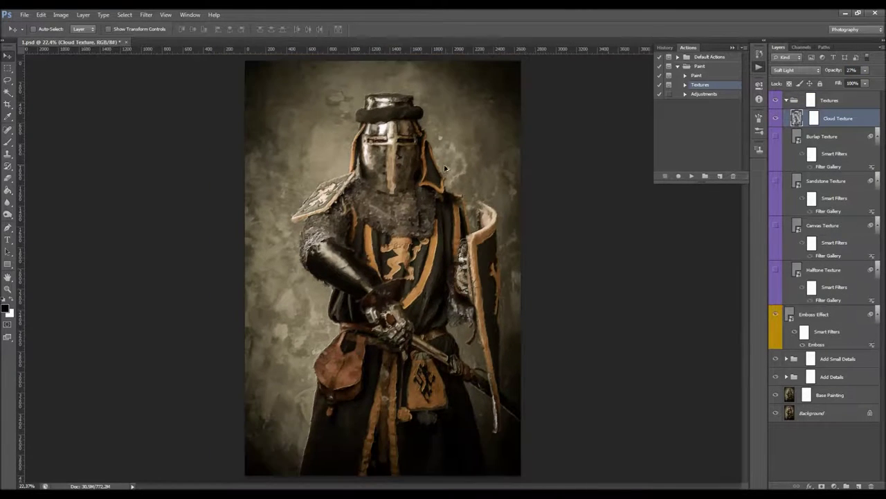
- Hide Burlap Texture and Sandstone Texture, then show and select Halftone Texture
{"action": "left_click", "coordinate": [776, 118]}
{"action": "left_click", "coordinate": [777, 119]}
{"action": "left_click", "coordinate": [775, 138]}
{"action": "scroll", "coordinate": [435, 163], "scroll_direction": "up", "scroll_amount": 3}
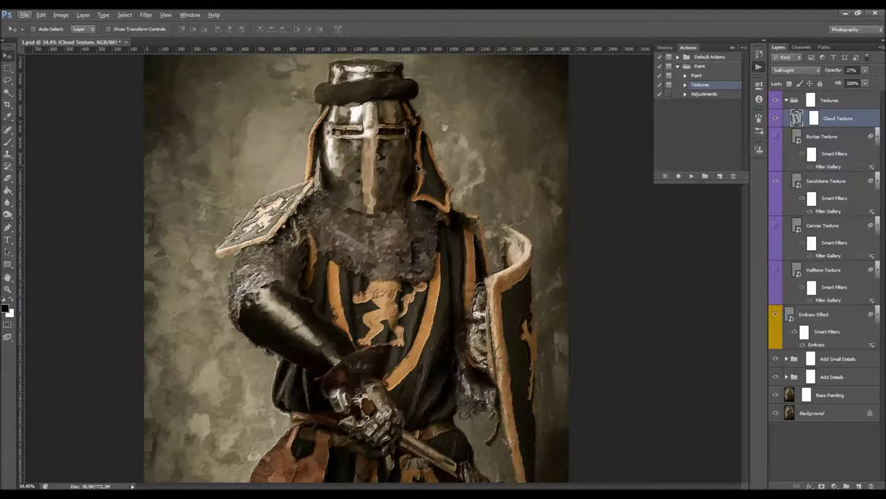
{"action": "left_click", "coordinate": [824, 184]}
{"action": "left_click", "coordinate": [775, 182]}
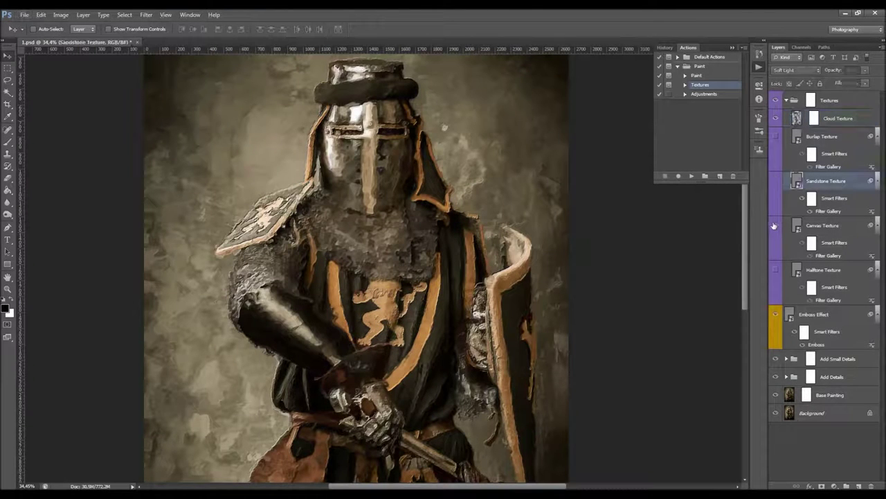
{"action": "left_click", "coordinate": [776, 270]}
{"action": "left_click", "coordinate": [821, 272]}
{"action": "scroll", "coordinate": [419, 171], "scroll_direction": "down", "scroll_amount": 1}
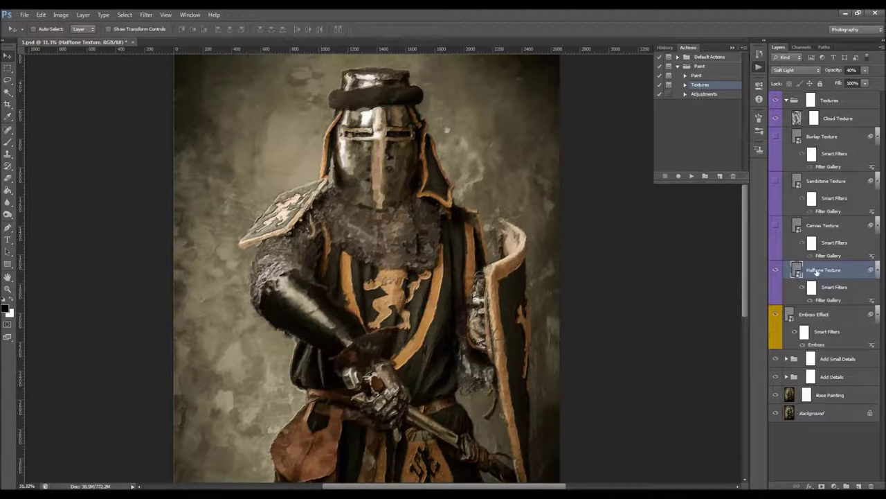
{"action": "double_click", "coordinate": [831, 299]}
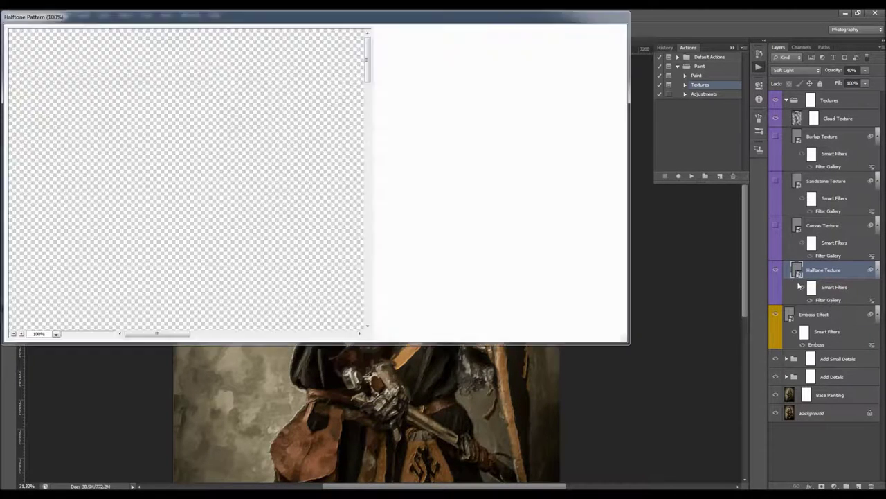
- Set the Halftone Pattern Size to 3 in the Filter Gallery and apply it
{"action": "left_click_drag", "start_coordinate": [403, 18], "coordinate": [514, 107]}
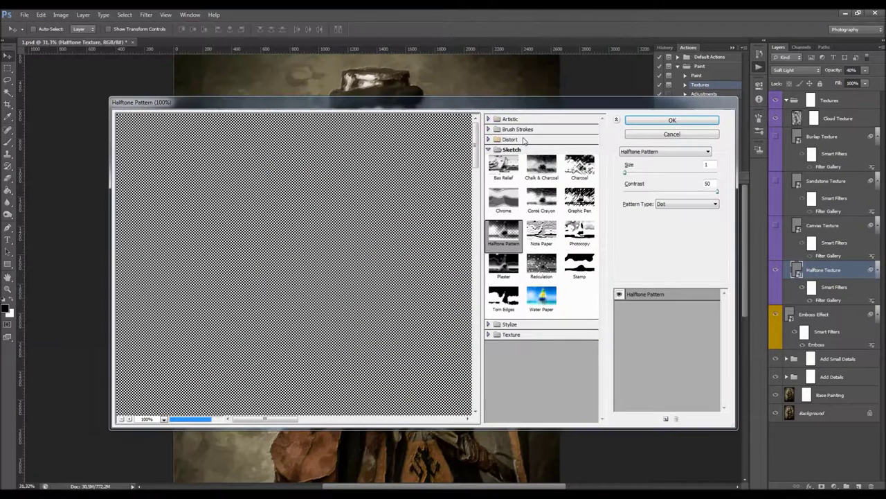
{"action": "double_click", "coordinate": [714, 164]}
{"action": "type", "text": "3"}
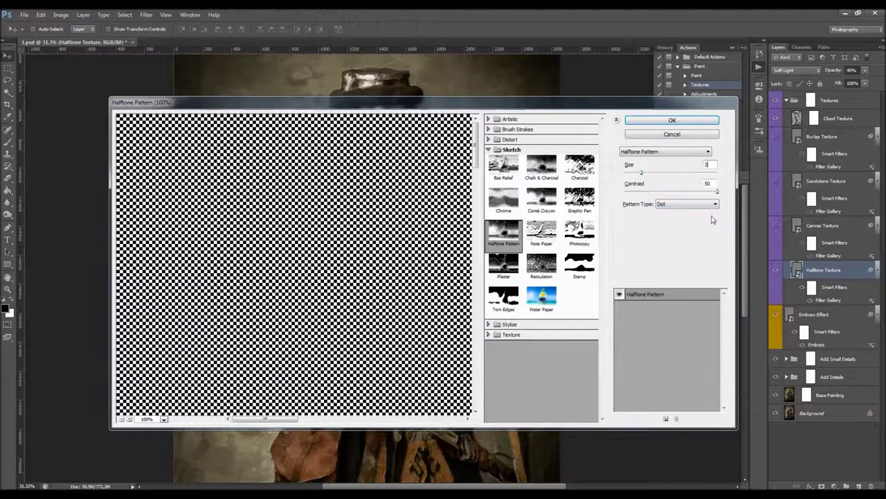
{"action": "left_click", "coordinate": [670, 120]}
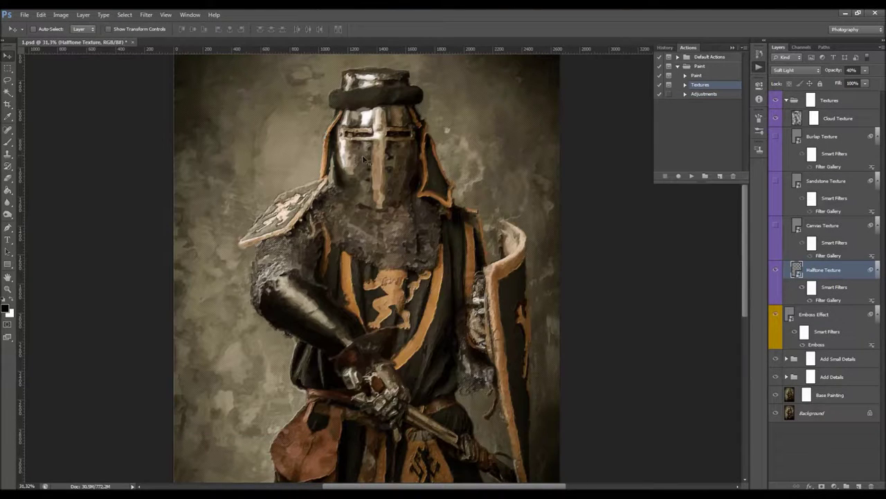
- Set Halftone Texture to 16% opacity and toggle its visibility to compare
{"action": "key", "text": "alt"}
{"action": "left_click", "coordinate": [826, 73]}
{"action": "left_click", "coordinate": [776, 271]}
{"action": "left_click", "coordinate": [777, 273]}
{"action": "scroll", "coordinate": [496, 181], "scroll_direction": "down", "scroll_amount": 3, "text": "alt"}
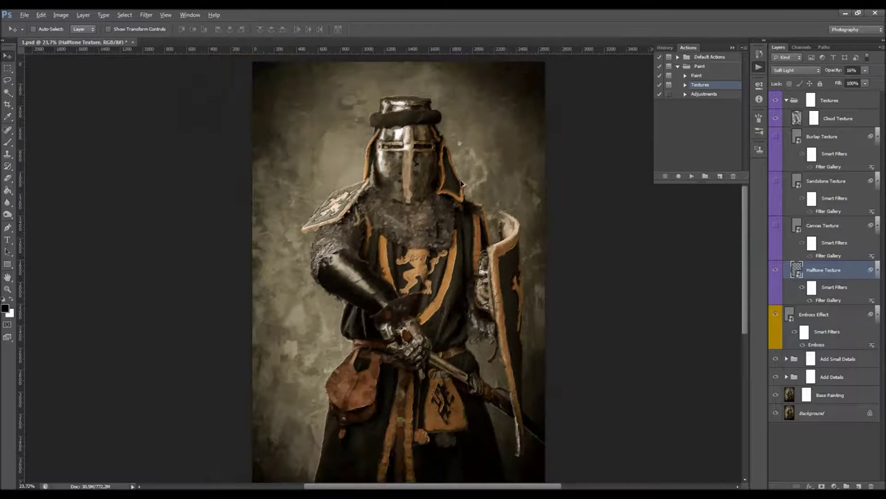
{"action": "scroll", "coordinate": [405, 187], "scroll_direction": "up", "scroll_amount": 1, "text": "alt"}
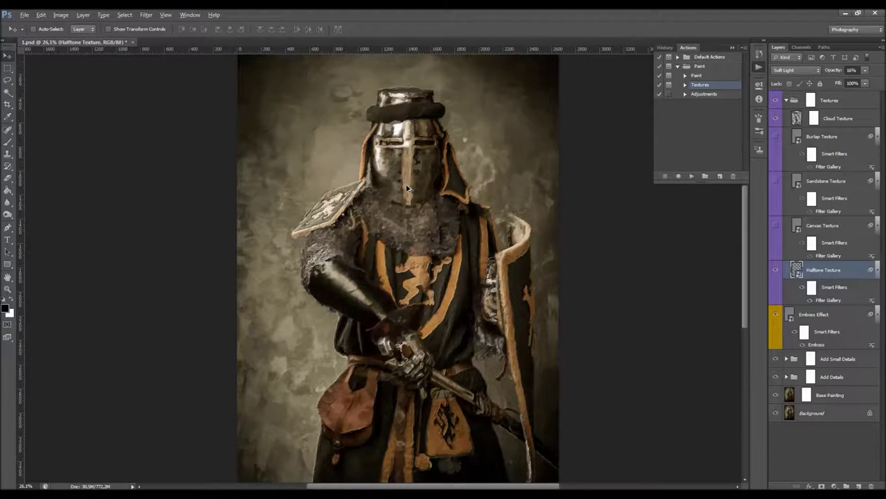
{"action": "left_click", "coordinate": [841, 318]}
{"action": "left_click", "coordinate": [776, 317]}
- Change the Emboss filter height on Emboss Effect from 3 to 7 pixels
{"action": "left_click", "coordinate": [776, 316]}
{"action": "scroll", "coordinate": [437, 165], "scroll_direction": "up", "scroll_amount": 1, "text": "alt"}
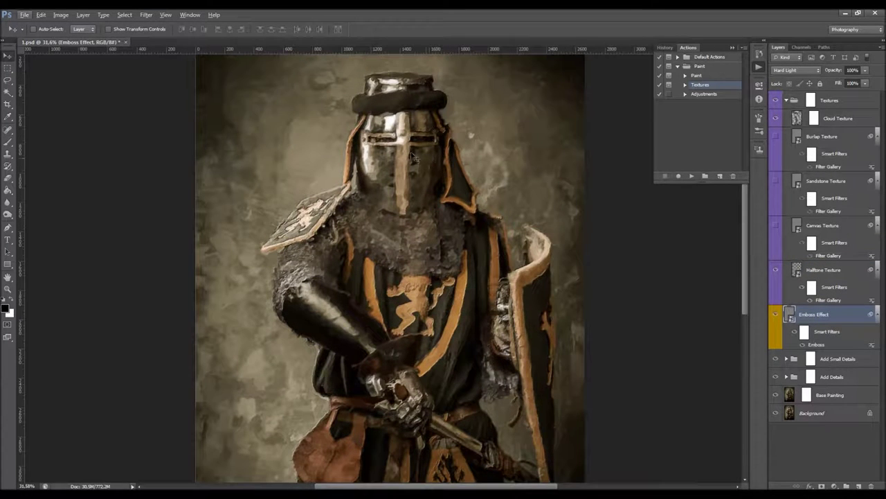
{"action": "left_click", "coordinate": [775, 316]}
{"action": "left_click", "coordinate": [776, 317]}
{"action": "double_click", "coordinate": [821, 346]}
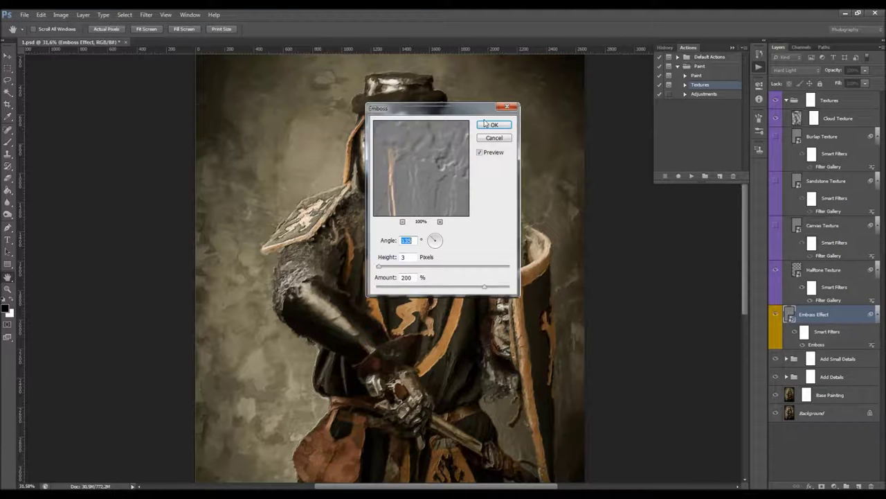
{"action": "left_click_drag", "start_coordinate": [459, 112], "coordinate": [590, 152]}
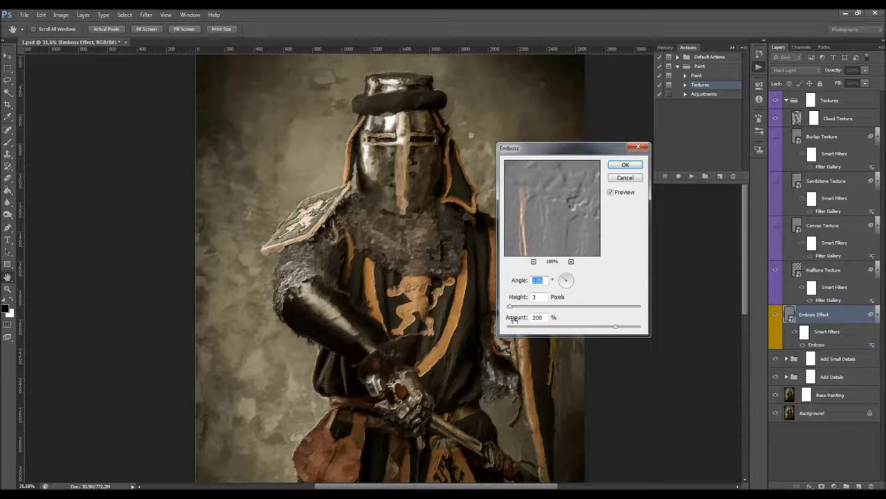
{"action": "mouse_move", "coordinate": [513, 306]}
{"action": "left_mouse_down"}
{"action": "mouse_move", "coordinate": [528, 309]}
{"action": "mouse_move", "coordinate": [509, 308]}
{"action": "left_mouse_up"}
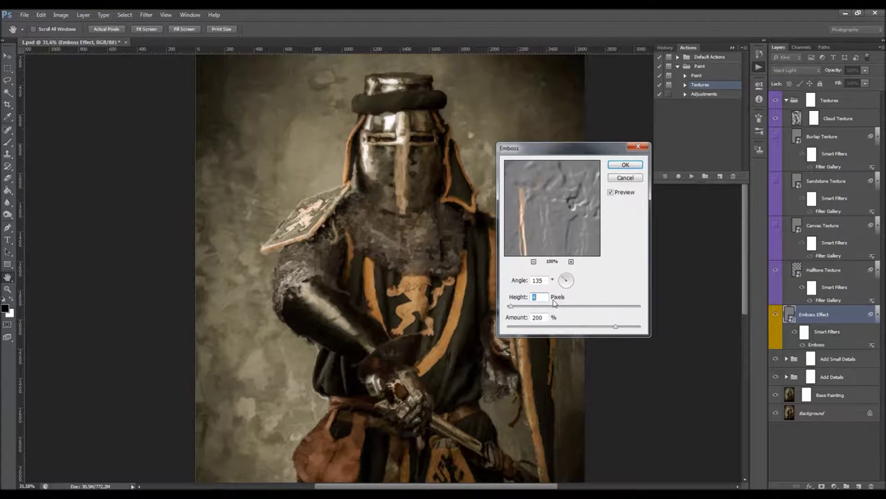
{"action": "left_click", "coordinate": [626, 164]}
{"action": "scroll", "coordinate": [419, 208], "scroll_direction": "down", "scroll_amount": 3}
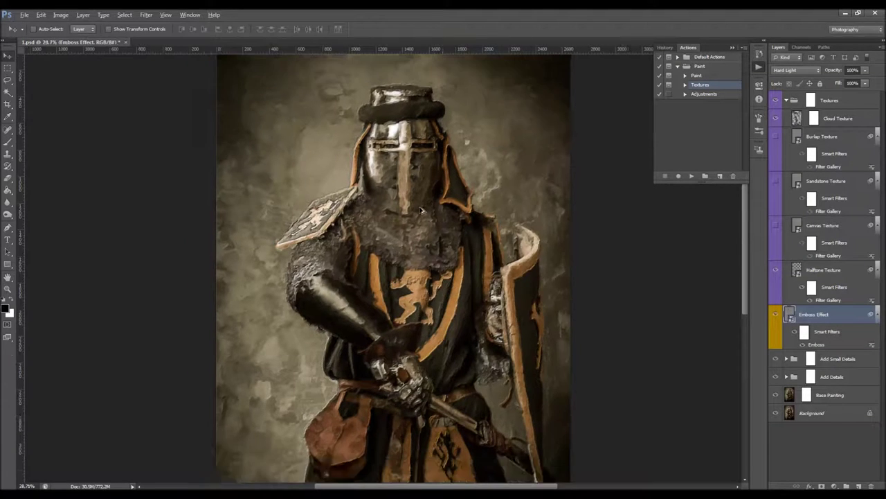
- Play the Adjustments action set, then collapse the Actions panel and PAINT group
{"action": "left_click", "coordinate": [714, 96]}
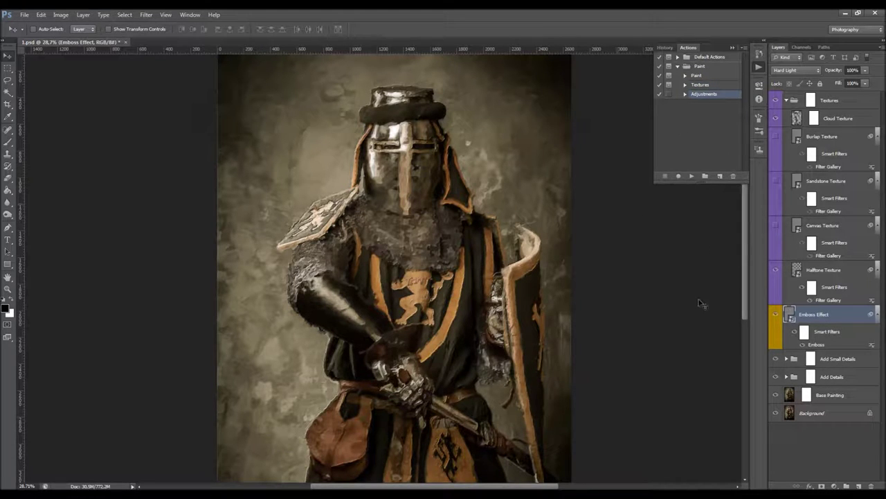
{"action": "left_click", "coordinate": [692, 175]}
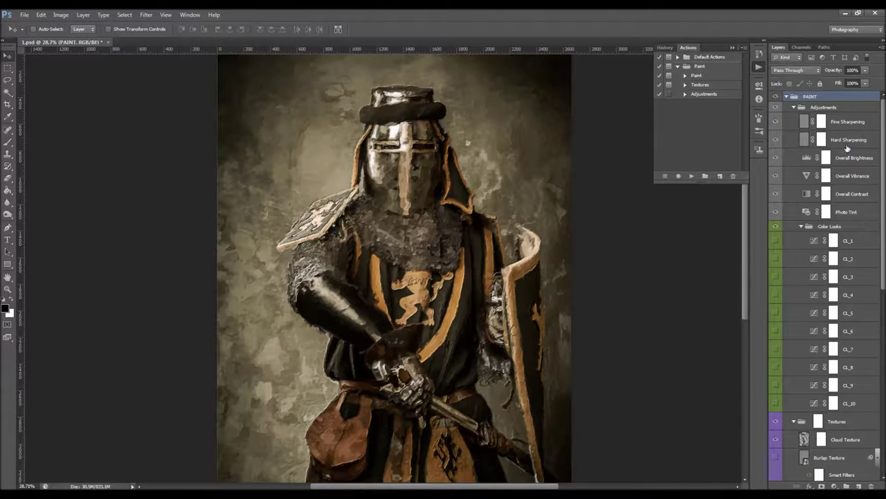
{"action": "left_click", "coordinate": [734, 47]}
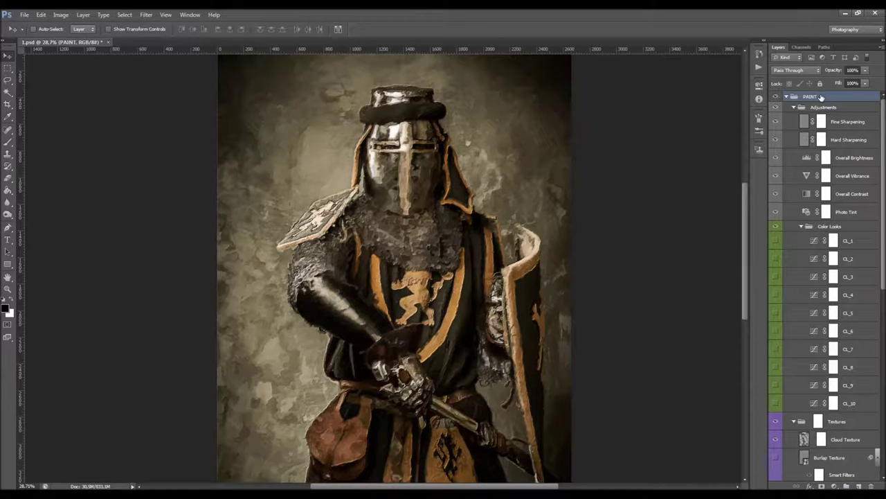
{"action": "left_click", "coordinate": [788, 97], "text": "alt"}
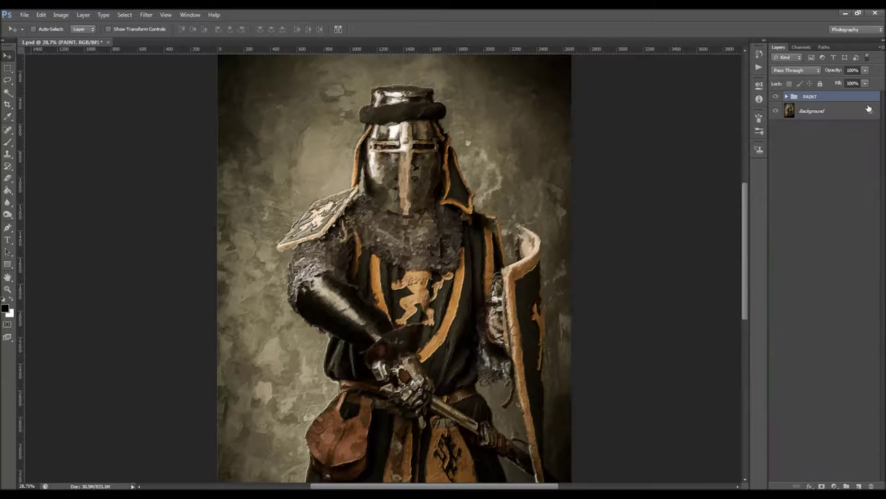
- Expand the PAINT group and then the Adjustments group to show its layers
{"action": "left_click", "coordinate": [786, 98]}
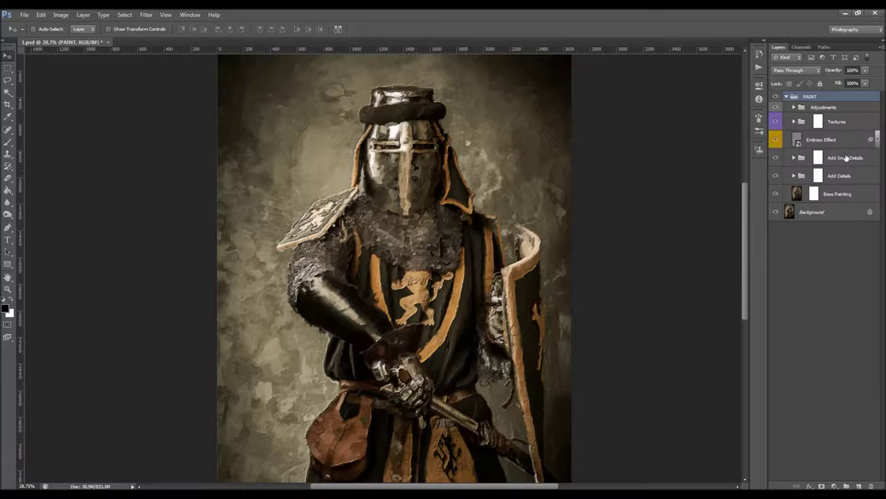
{"action": "left_click", "coordinate": [841, 177]}
{"action": "left_click", "coordinate": [849, 160]}
{"action": "left_click", "coordinate": [843, 141]}
{"action": "left_click", "coordinate": [839, 124]}
{"action": "left_click", "coordinate": [821, 109]}
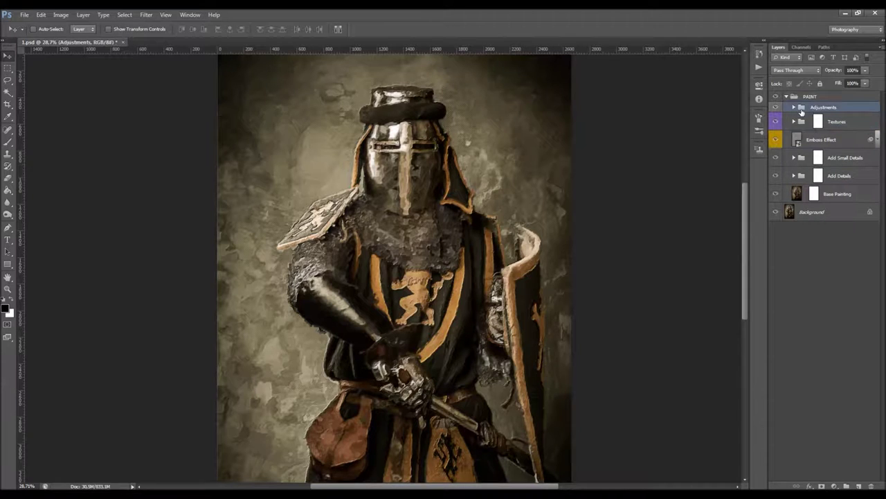
{"action": "left_click", "coordinate": [794, 108]}
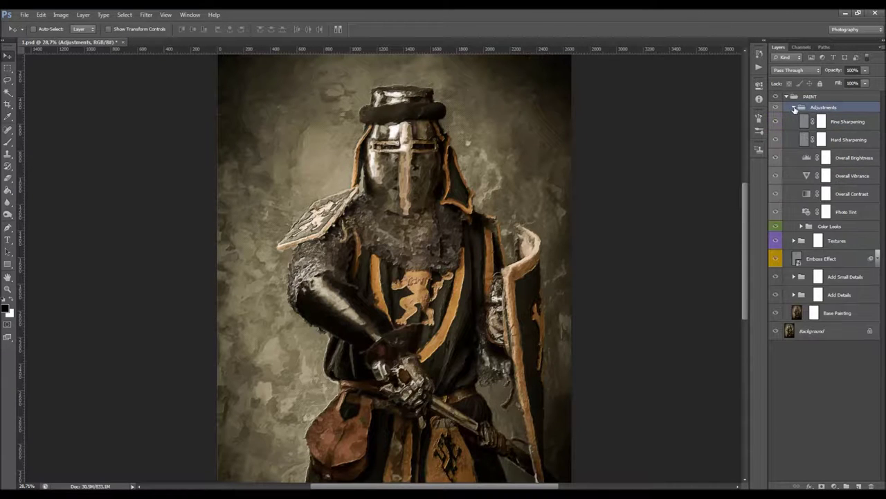
- Compare Fine Sharpening on and off, then set its opacity to 60%
{"action": "left_click", "coordinate": [842, 122]}
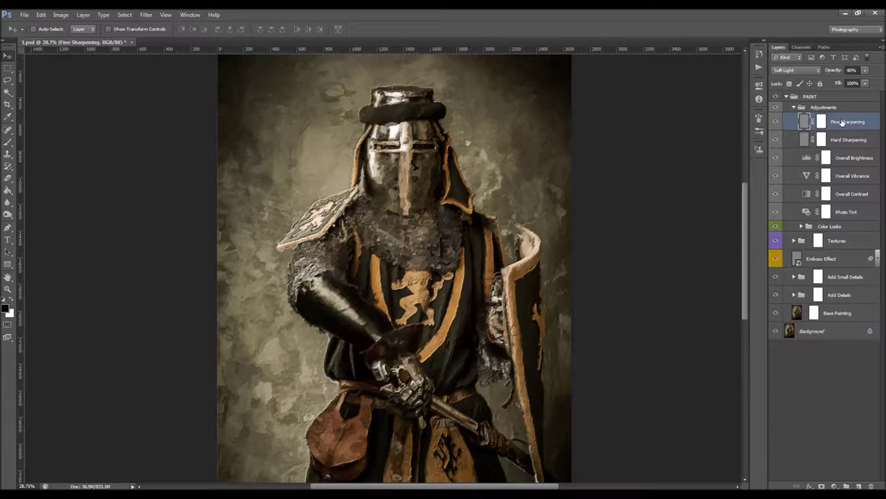
{"action": "left_click", "coordinate": [776, 122]}
{"action": "left_click", "coordinate": [777, 121]}
{"action": "left_click", "coordinate": [777, 122]}
{"action": "left_click", "coordinate": [776, 122]}
{"action": "left_click_drag", "start_coordinate": [836, 71], "coordinate": [885, 102]}
{"action": "left_click_drag", "start_coordinate": [554, 149], "coordinate": [837, 134]}
{"action": "scroll", "coordinate": [392, 197], "scroll_direction": "up", "scroll_amount": 1}
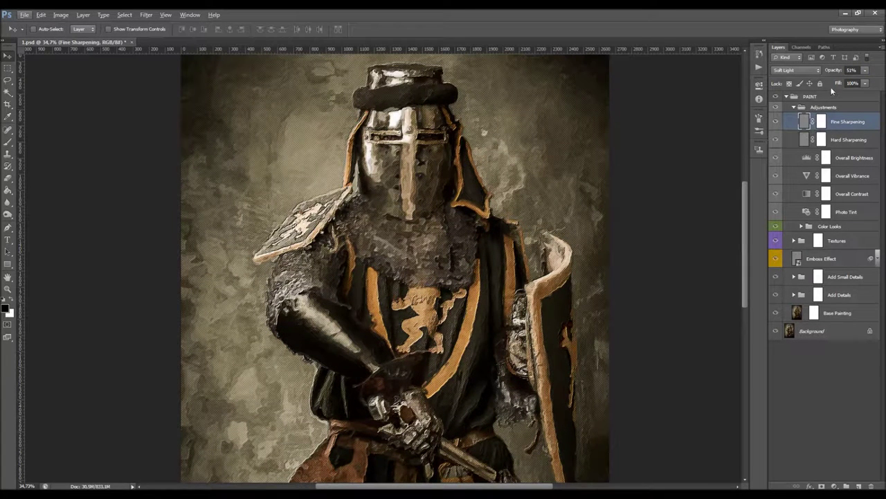
{"action": "left_click_drag", "start_coordinate": [832, 72], "coordinate": [835, 73]}
- Compare Hard Sharpening on and off, then set its opacity to 42%
{"action": "left_click", "coordinate": [825, 144]}
{"action": "scroll", "coordinate": [554, 161], "scroll_direction": "down", "scroll_amount": 1}
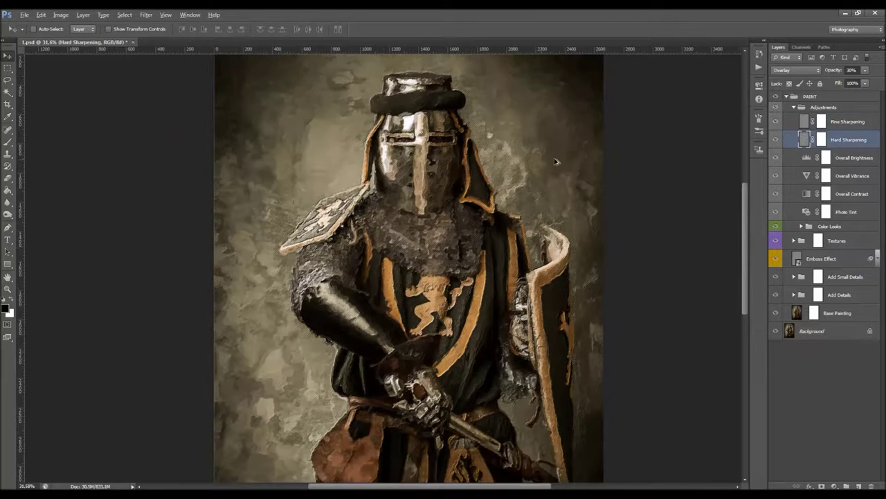
{"action": "left_click", "coordinate": [775, 140]}
{"action": "left_click", "coordinate": [776, 141]}
{"action": "left_click", "coordinate": [835, 73]}
{"action": "type", "text": "42"}
{"action": "key", "text": "Return"}
{"action": "left_click", "coordinate": [862, 157]}
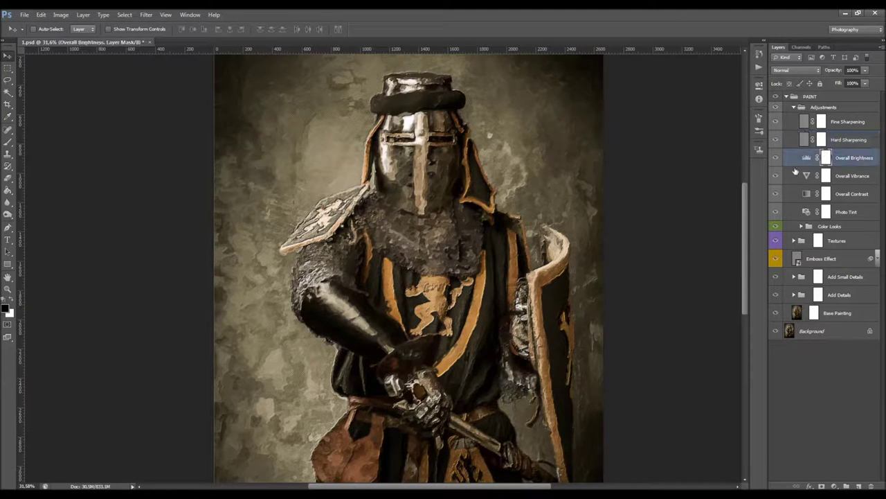
- Lower the Overall Brightness levels white point to 233 and compare before and after
{"action": "double_click", "coordinate": [806, 160]}
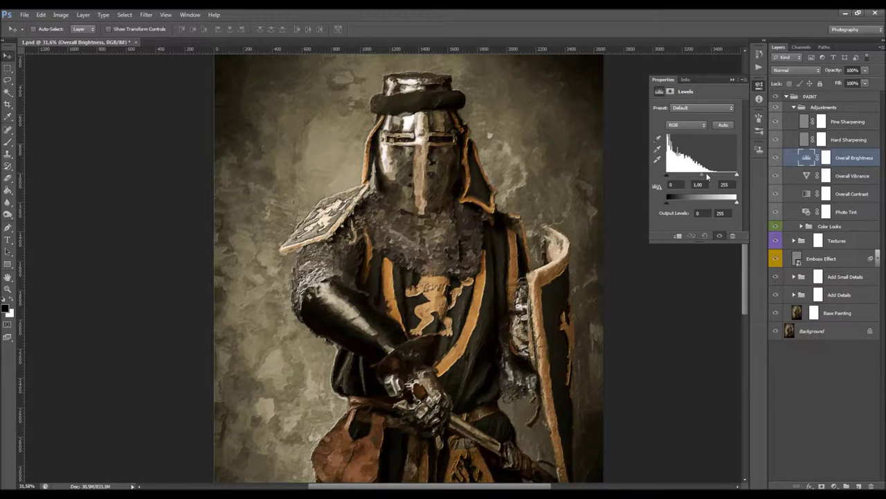
{"action": "left_click_drag", "start_coordinate": [701, 174], "coordinate": [697, 176]}
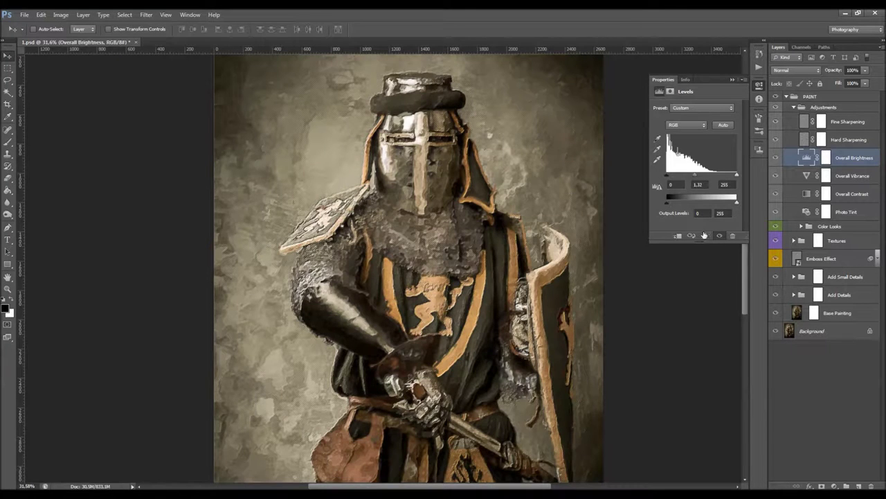
{"action": "left_click", "coordinate": [705, 235]}
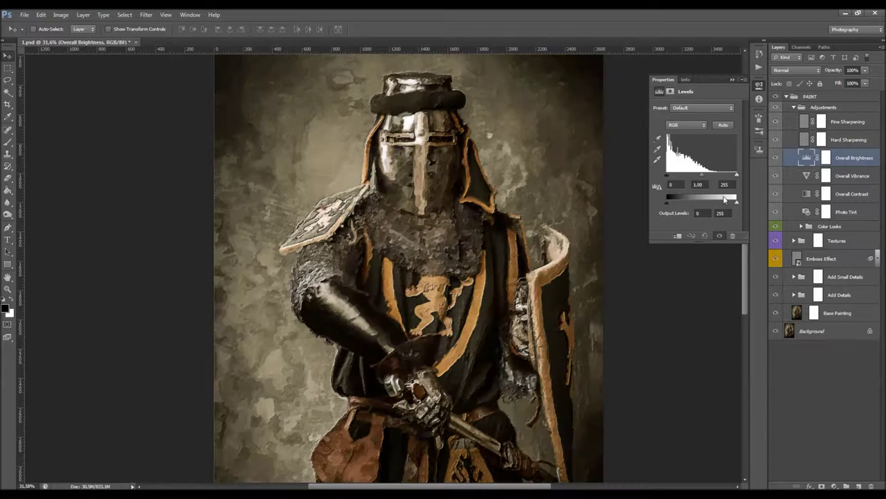
{"action": "left_click_drag", "start_coordinate": [738, 176], "coordinate": [731, 177]}
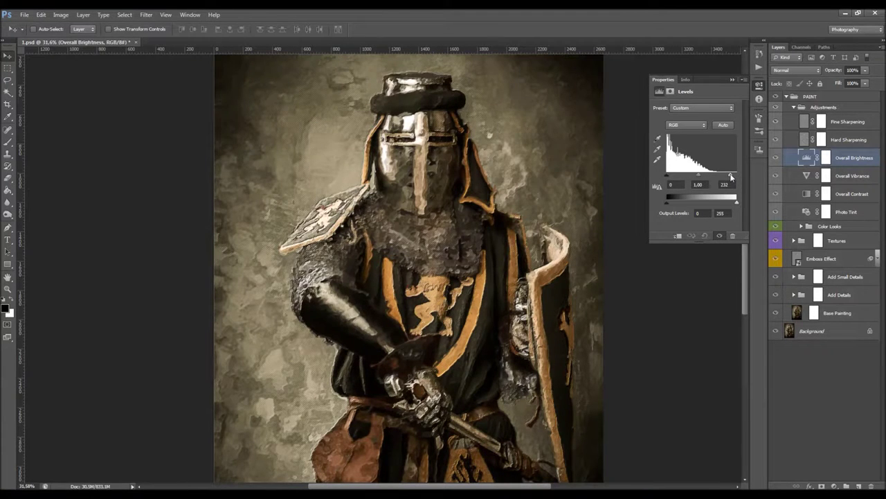
{"action": "left_click", "coordinate": [776, 158]}
{"action": "left_click", "coordinate": [775, 158]}
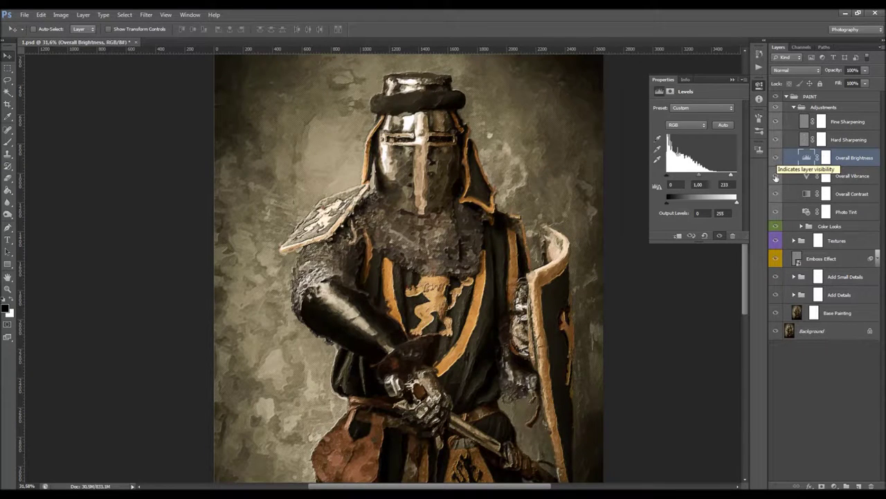
- Adjust the vibrance amount of the Overall Vibrance adjustment
{"action": "left_click", "coordinate": [862, 171]}
{"action": "left_click", "coordinate": [807, 177]}
{"action": "left_click_drag", "start_coordinate": [697, 116], "coordinate": [709, 137]}
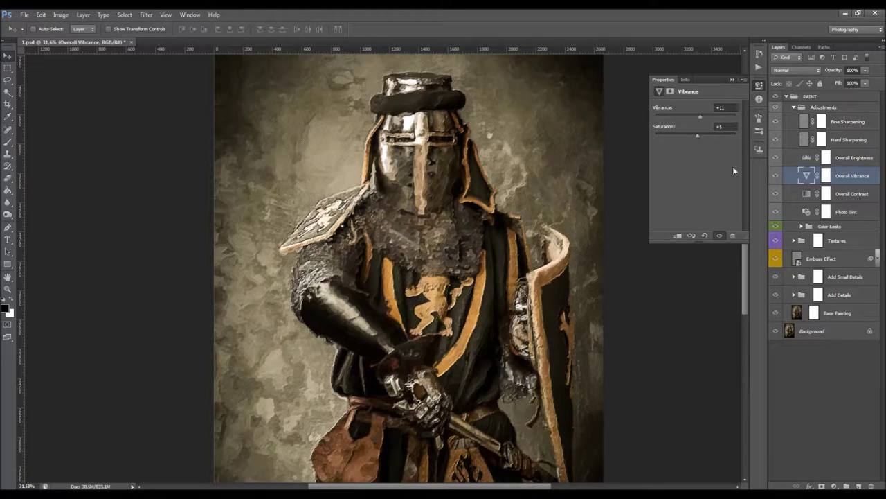
- Fine-tune Overall Vibrance to +11 and compare it on and off
{"action": "left_click_drag", "start_coordinate": [699, 116], "coordinate": [699, 116]}
{"action": "left_click", "coordinate": [776, 176]}
{"action": "left_click", "coordinate": [777, 177]}
- Try Overall Contrast at 100% opacity, then lower it back to a subtle value
{"action": "left_click", "coordinate": [853, 196]}
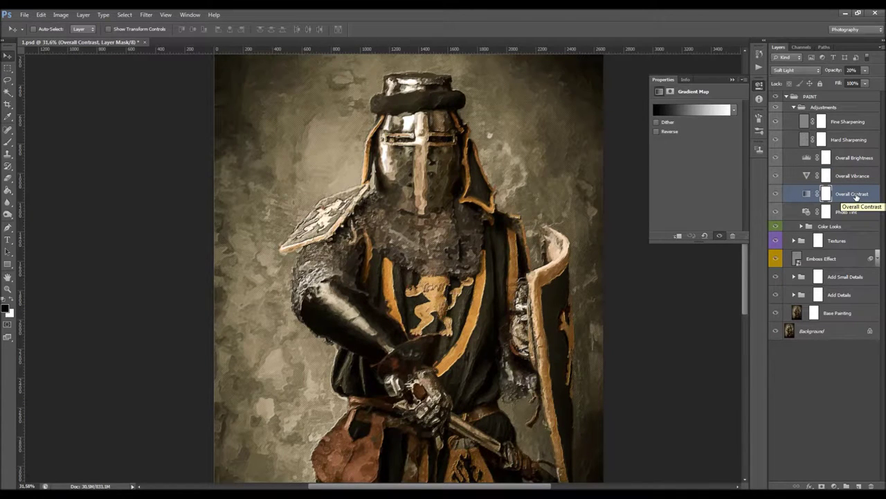
{"action": "left_click", "coordinate": [833, 70]}
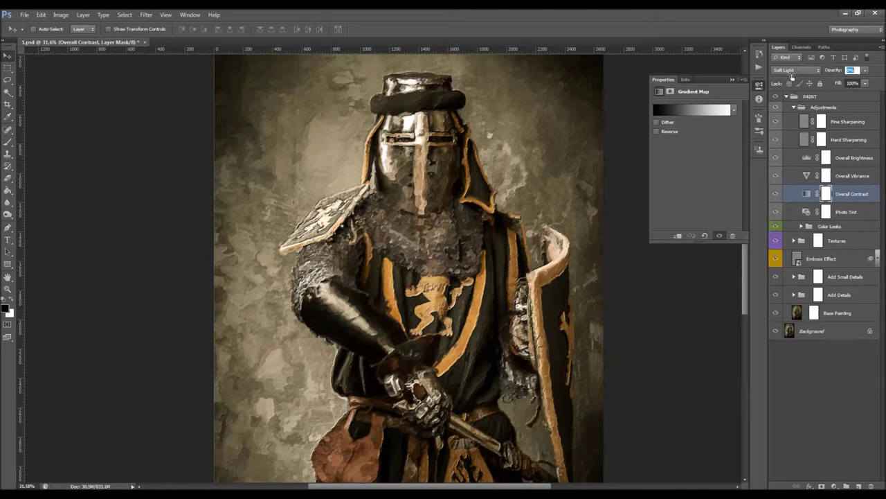
{"action": "type", "text": "100"}
{"action": "key", "text": "Return"}
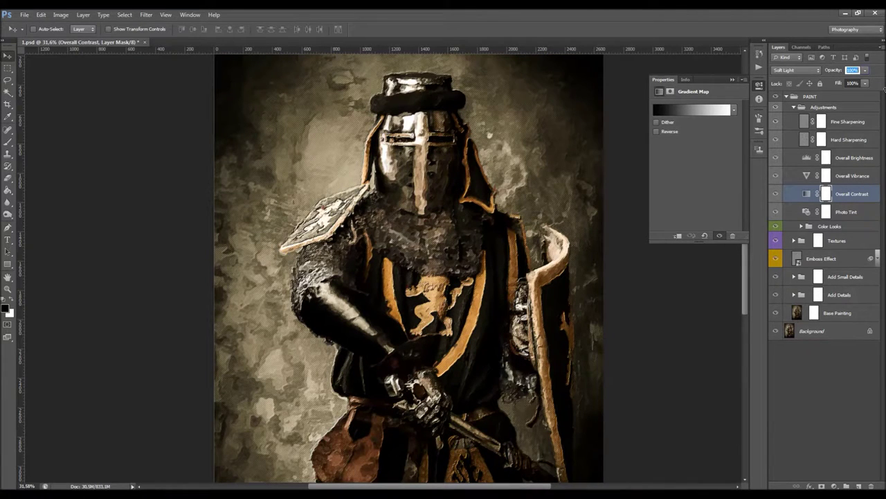
{"action": "type", "text": "50"}
{"action": "key", "text": "Return"}
{"action": "key", "text": "Return"}
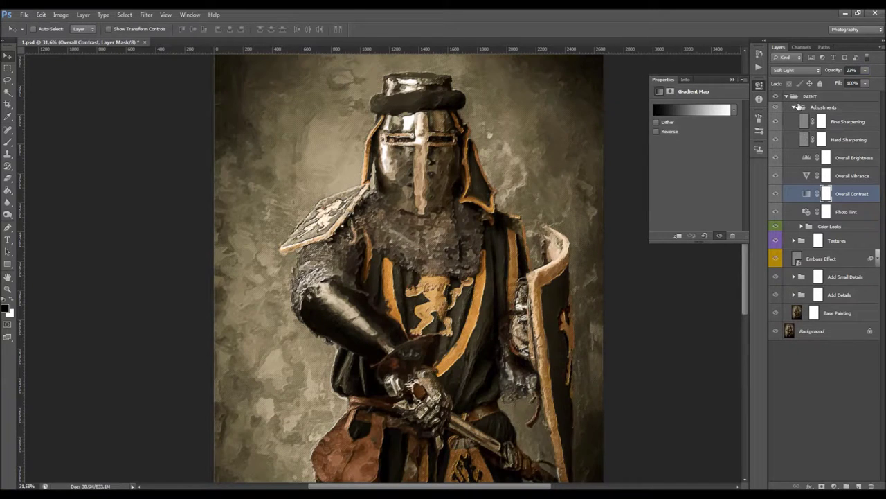
{"action": "key", "text": "ctrl+minus"}
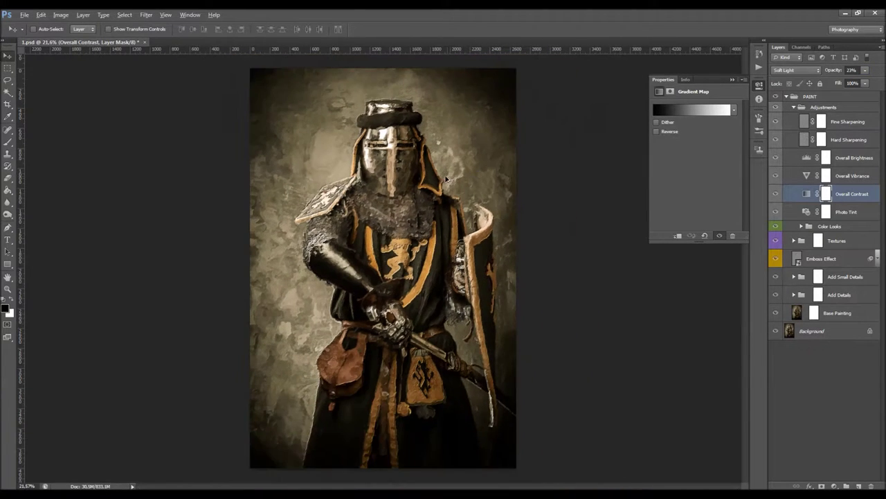
{"action": "left_click", "coordinate": [730, 80]}
{"action": "left_click", "coordinate": [806, 211]}
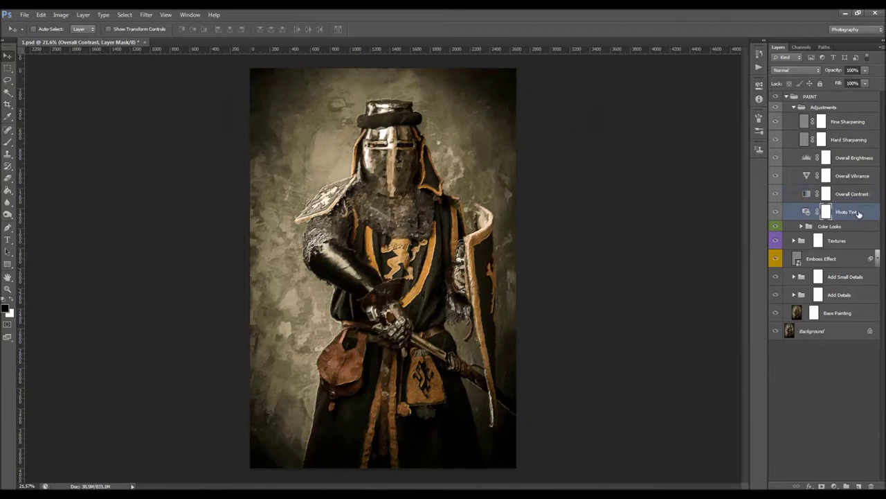
- Set Photo Tint to Cooling Filter (80) at density 1, then hide the layer
{"action": "double_click", "coordinate": [805, 211]}
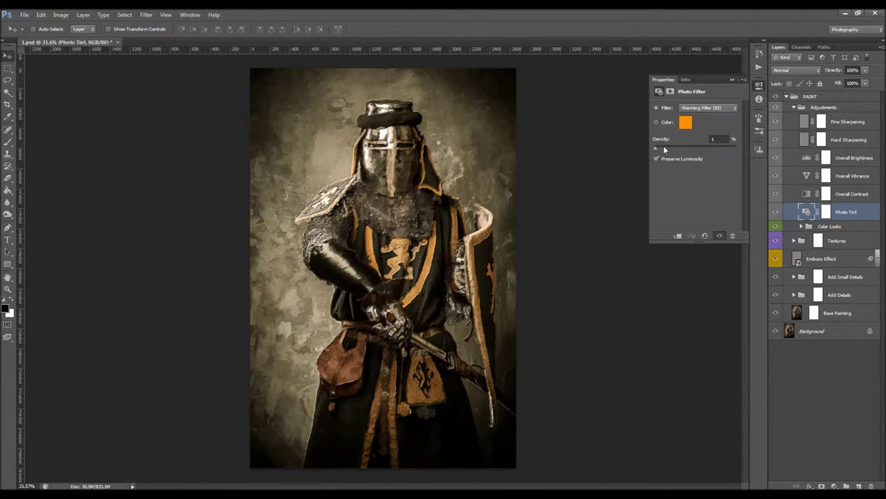
{"action": "left_click", "coordinate": [696, 115]}
{"action": "left_click", "coordinate": [702, 138]}
{"action": "left_click_drag", "start_coordinate": [676, 148], "coordinate": [623, 168]}
{"action": "left_click", "coordinate": [776, 212]}
- Expand the Color Looks group to list CL_1 through CL_10
{"action": "left_click", "coordinate": [731, 81]}
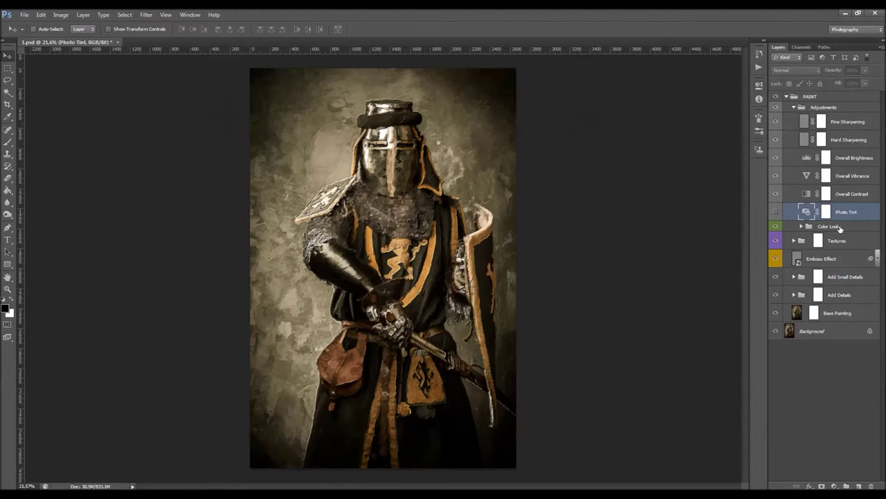
{"action": "left_click", "coordinate": [839, 227]}
{"action": "left_click", "coordinate": [801, 227]}
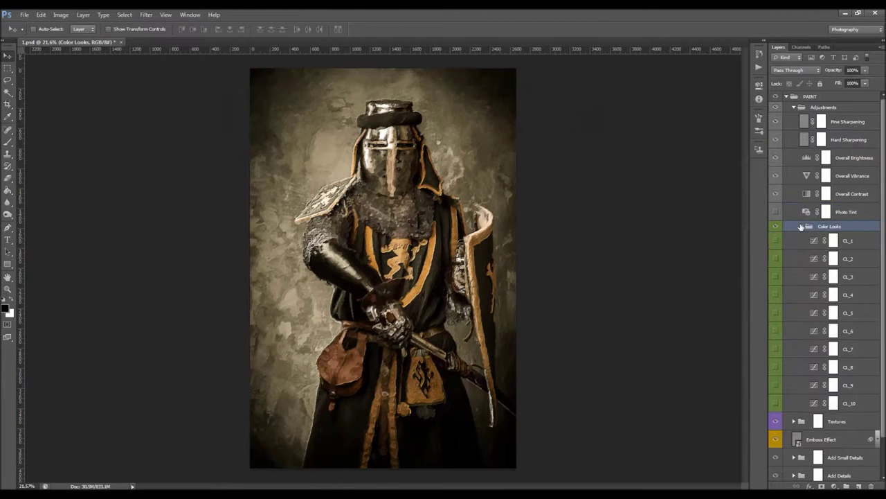
- Preview the CL_1 and CL_2 looks, then turn on CL_3 at 62% opacity
{"action": "left_click", "coordinate": [854, 241]}
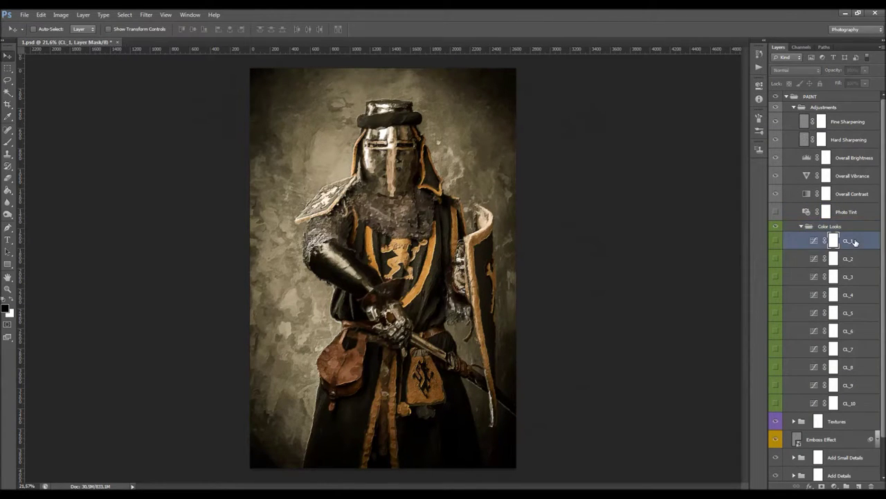
{"action": "left_click", "coordinate": [775, 241]}
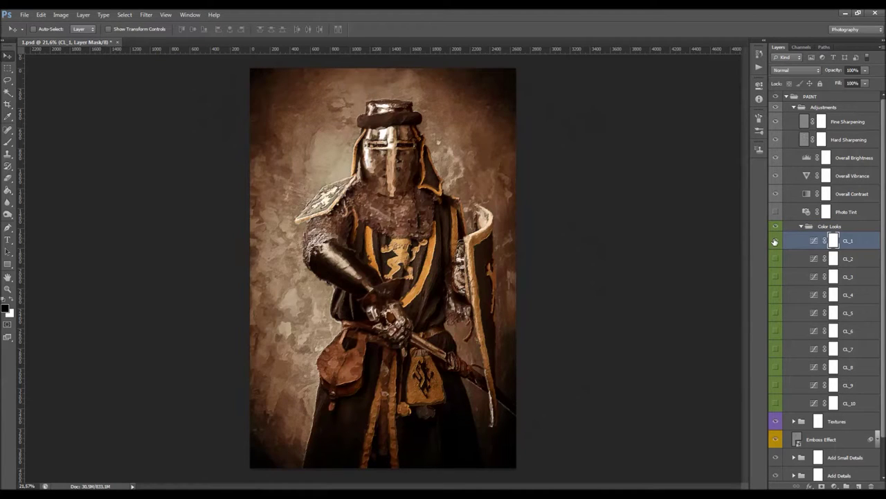
{"action": "left_click", "coordinate": [775, 241]}
{"action": "left_click", "coordinate": [769, 257]}
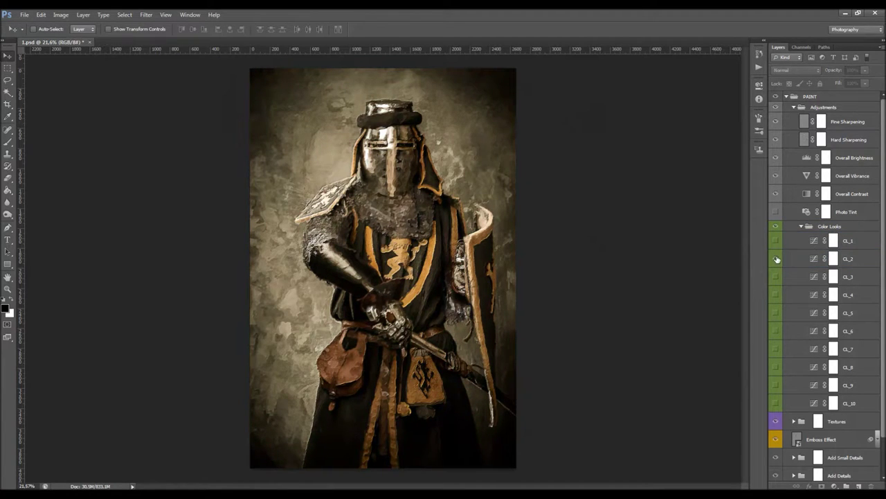
{"action": "left_click", "coordinate": [777, 258]}
{"action": "left_click", "coordinate": [777, 258]}
{"action": "left_click", "coordinate": [849, 277]}
{"action": "left_click", "coordinate": [775, 279]}
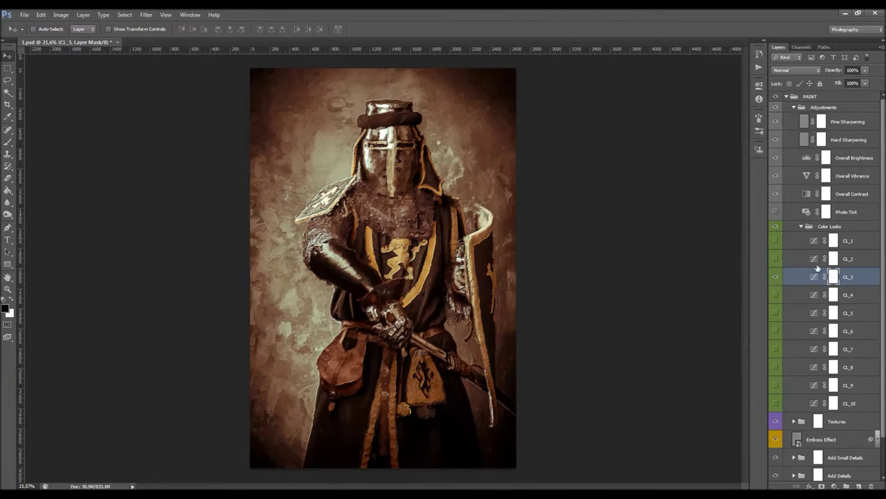
{"action": "left_click", "coordinate": [828, 71]}
{"action": "left_click_drag", "start_coordinate": [823, 74], "coordinate": [818, 74]}
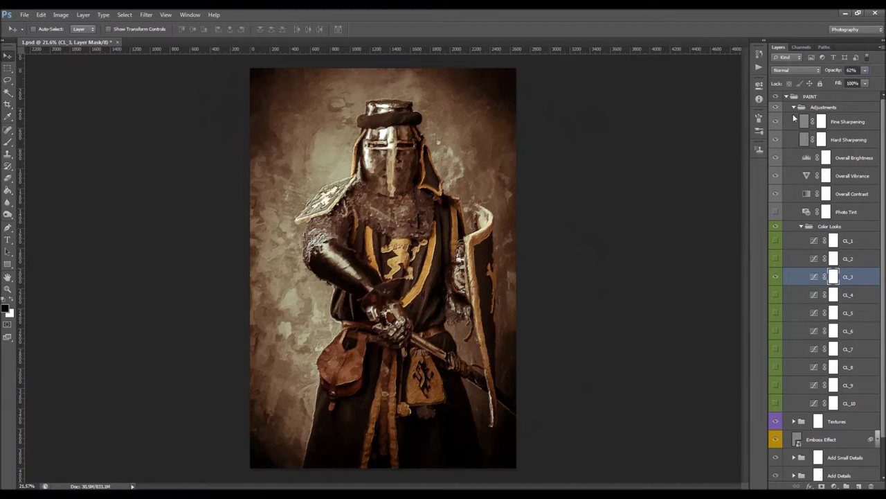
- Try the green CL_5 look at lower opacity, then hide CL_1, CL_5 and CL_3
{"action": "left_click", "coordinate": [852, 240]}
{"action": "left_click", "coordinate": [777, 240]}
{"action": "left_click", "coordinate": [776, 314]}
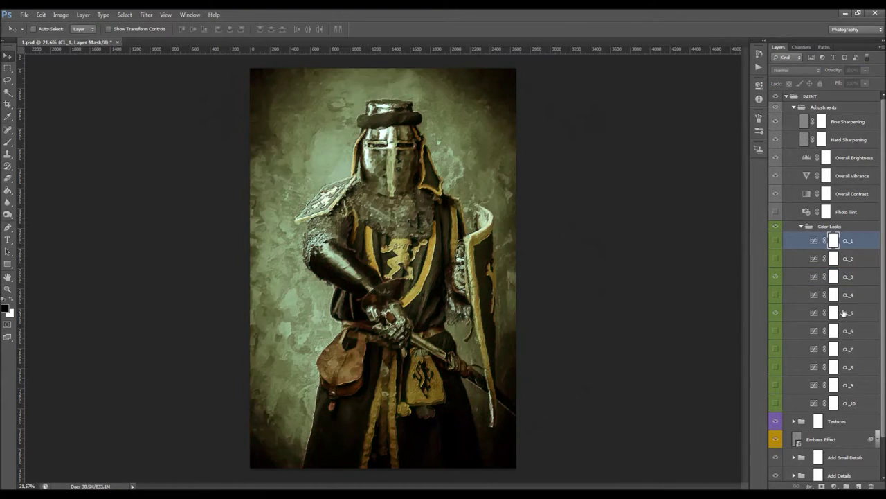
{"action": "left_click", "coordinate": [846, 313]}
{"action": "left_click_drag", "start_coordinate": [839, 76], "coordinate": [810, 76]}
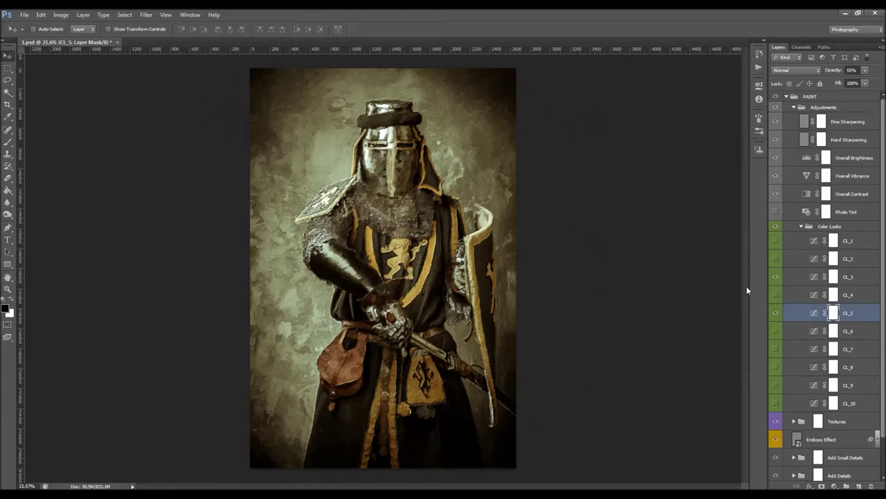
{"action": "left_click", "coordinate": [775, 312]}
{"action": "left_click", "coordinate": [777, 277]}
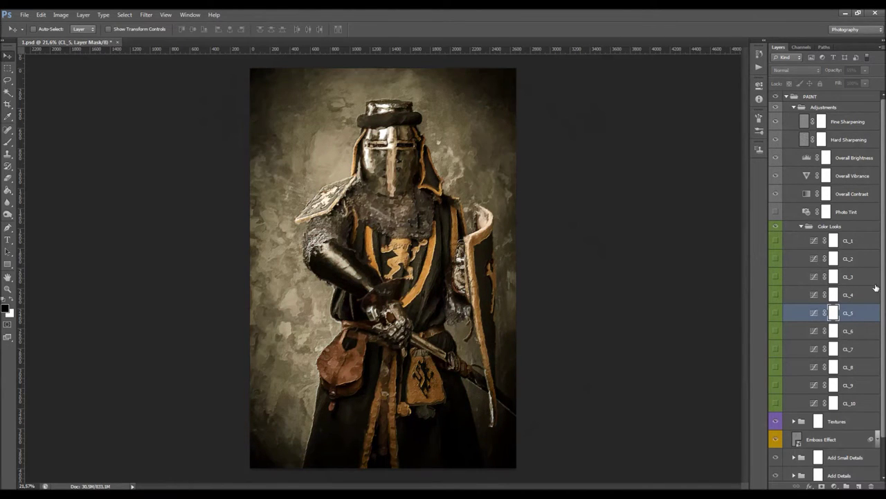
- Turn on the warm CL_9 look at 84% opacity and compare it
{"action": "left_click", "coordinate": [853, 351]}
{"action": "left_click", "coordinate": [854, 382]}
{"action": "left_click", "coordinate": [775, 386]}
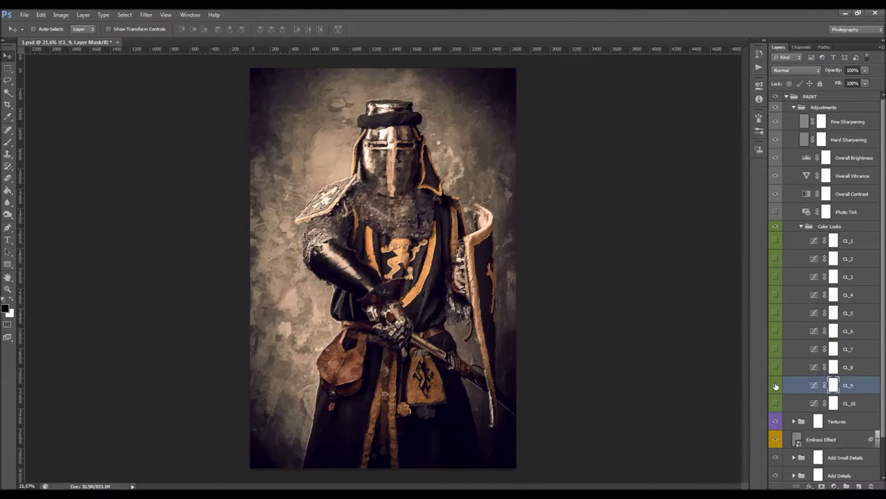
{"action": "left_click", "coordinate": [834, 71]}
{"action": "left_click", "coordinate": [776, 386]}
{"action": "left_click", "coordinate": [776, 386]}
- Duplicate the Background layer and move the copy above the PAINT group
{"action": "left_click", "coordinate": [787, 96]}
{"action": "left_click", "coordinate": [811, 113]}
{"action": "key", "text": "ctrl+j"}
{"action": "mouse_move", "coordinate": [812, 112]}
{"action": "left_mouse_down"}
{"action": "mouse_move", "coordinate": [823, 113]}
{"action": "mouse_move", "coordinate": [824, 95]}
{"action": "left_mouse_up"}
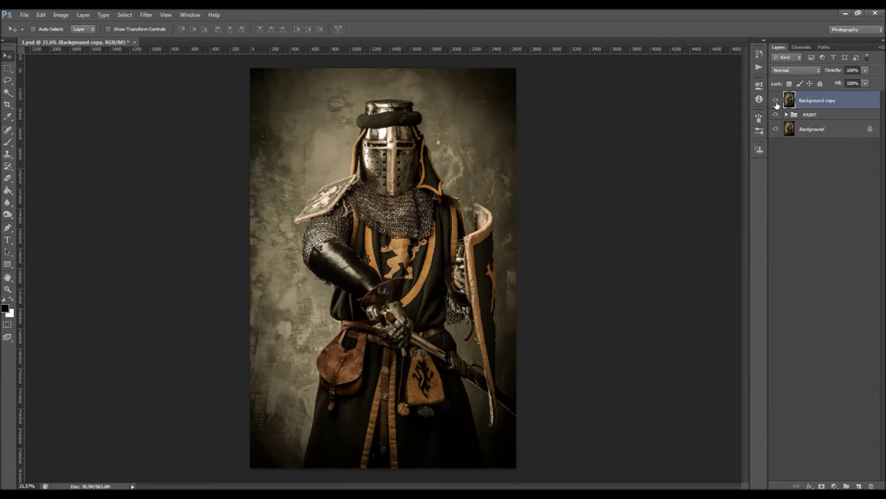
- Hide the Background copy so the painted knight shows again
{"action": "left_click", "coordinate": [776, 101]}
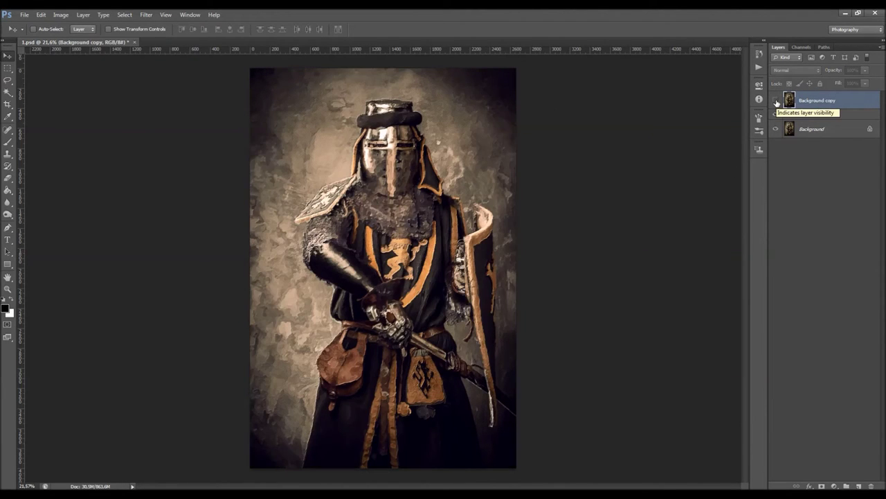
{"action": "scroll", "coordinate": [361, 289], "scroll_direction": "up", "scroll_amount": 1}
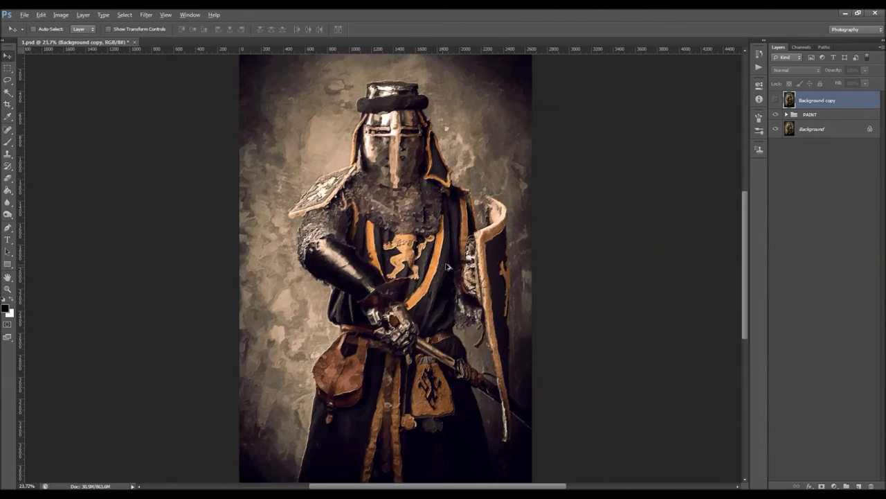
{"action": "key", "text": "alt"}
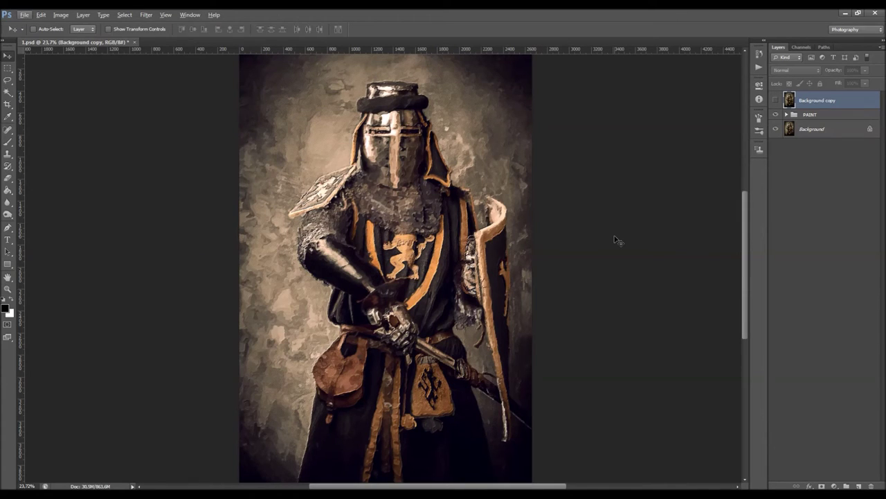